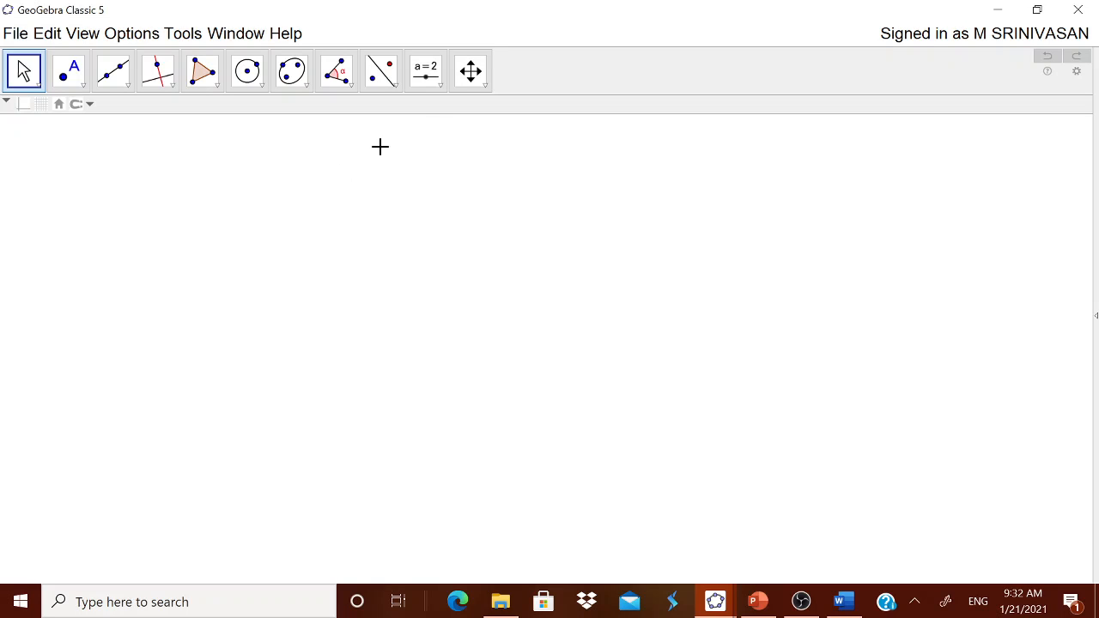
# - Insert the text "LOCUS - CIRCLE" as a title and place it near the upper middle of the drawing area
pyautogui.click(427, 72)
pyautogui.click(461, 147)
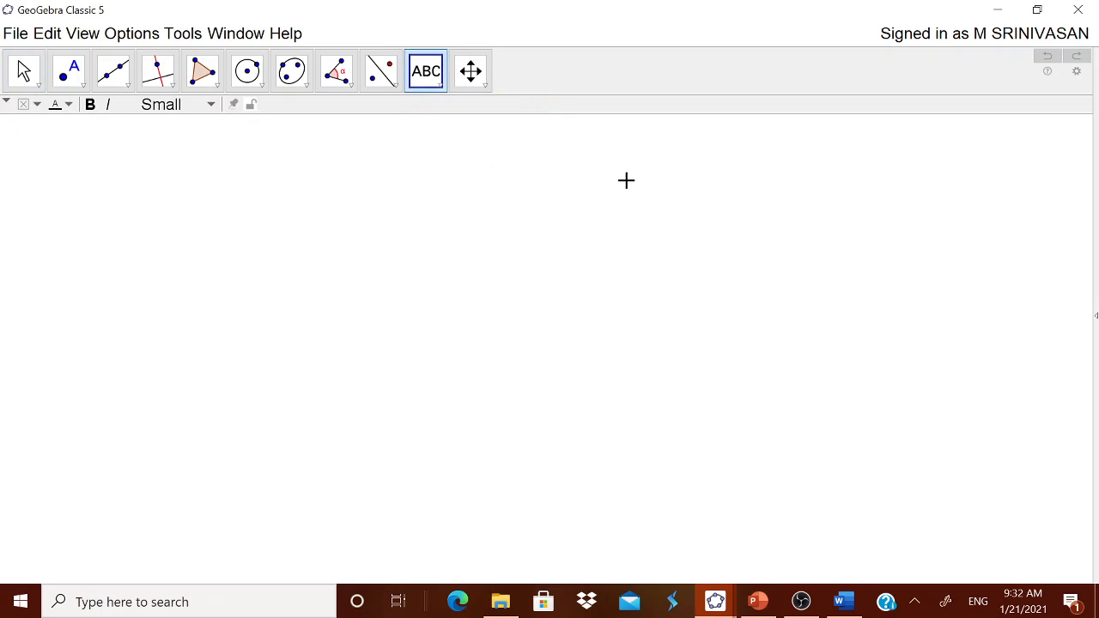
pyautogui.click(678, 190)
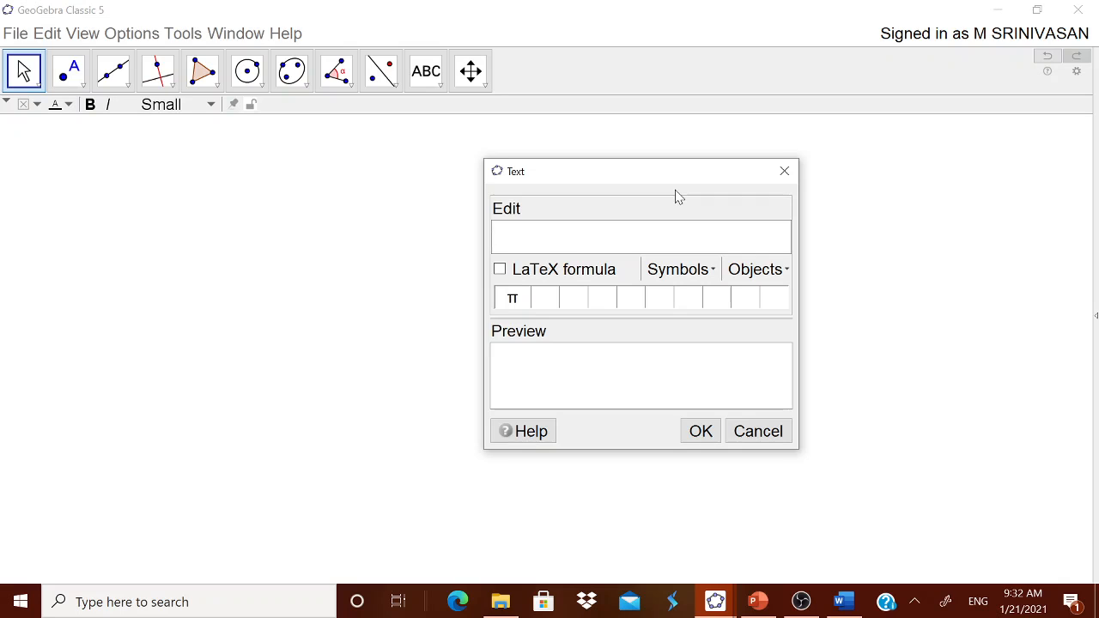
pyautogui.write('LOCUS -')
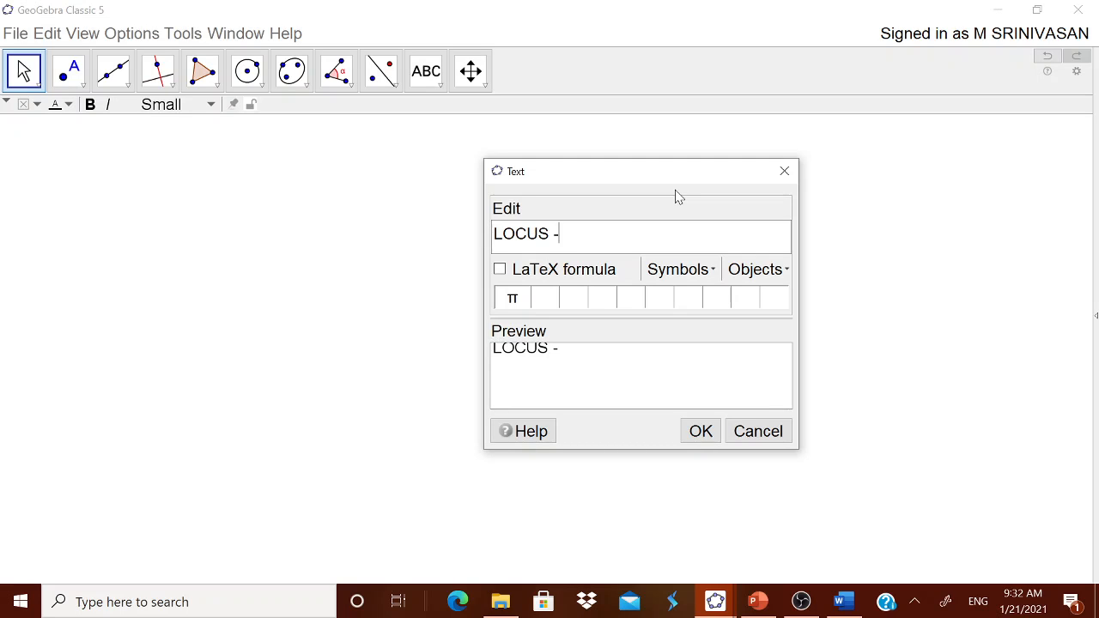
pyautogui.write(' CIRCLE')
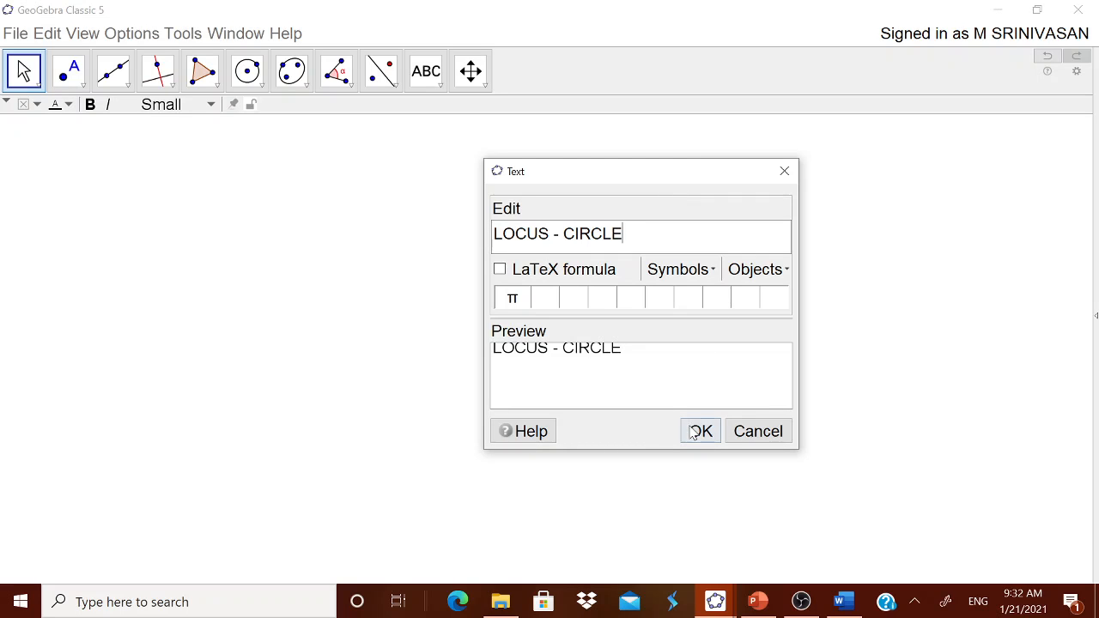
pyautogui.click(693, 432)
pyautogui.moveTo(719, 189); pyautogui.dragTo(549, 159)
# - Open the title text's object properties and set its font size to Large
pyautogui.rightClick(556, 155)
pyautogui.click(618, 351)
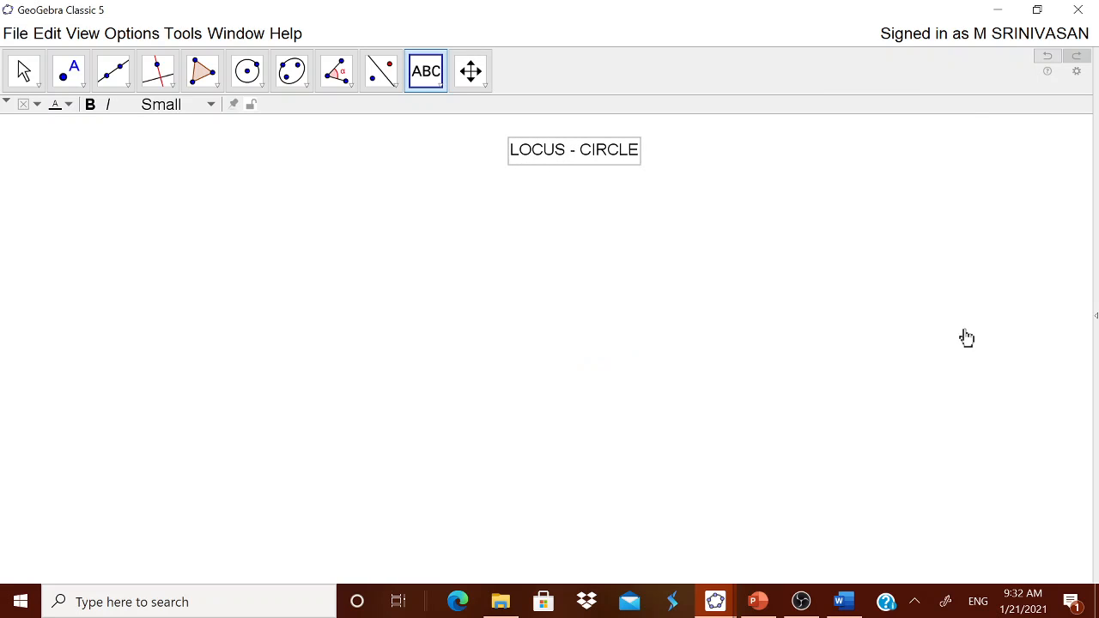
pyautogui.click(943, 179)
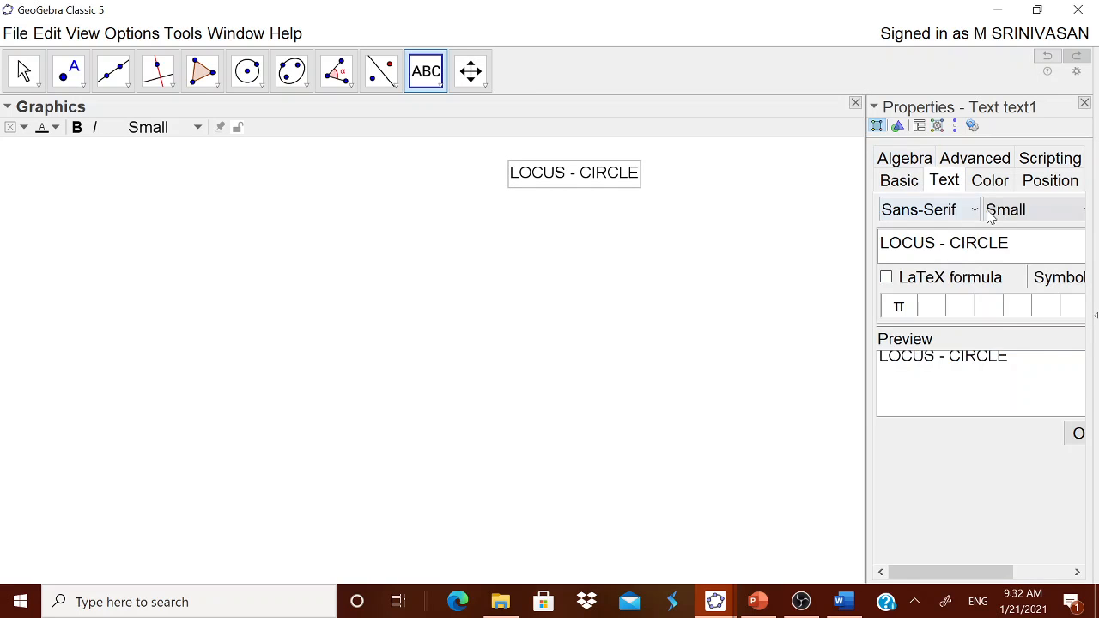
pyautogui.click(989, 215)
pyautogui.click(1001, 316)
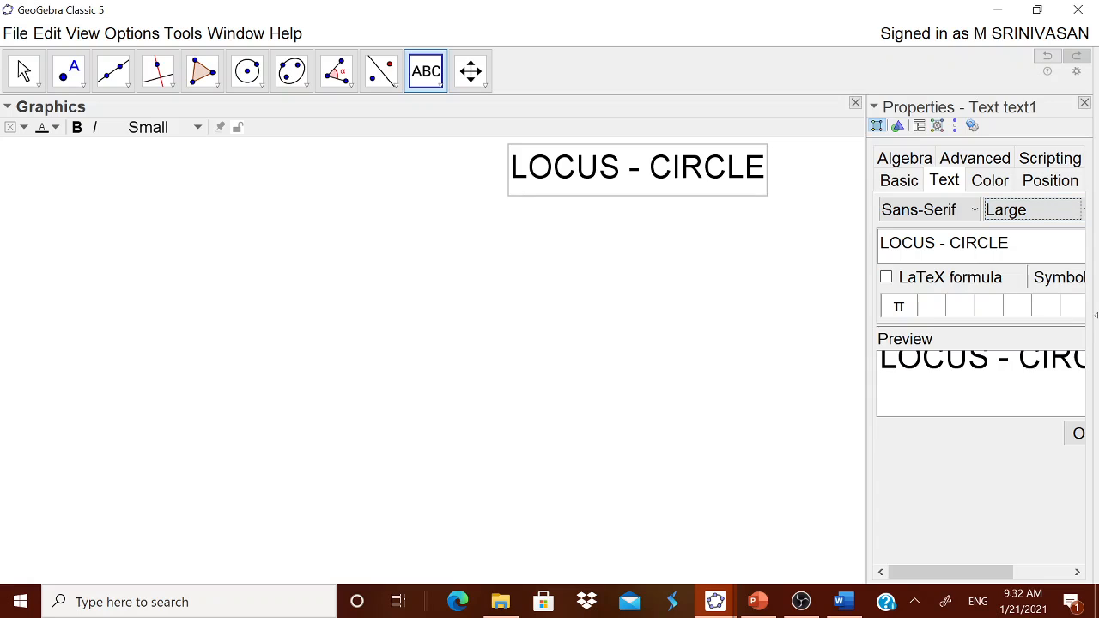
# - Colour the title text pinkish red (255, 51, 102) and make it bold
pyautogui.click(988, 180)
pyautogui.click(943, 208)
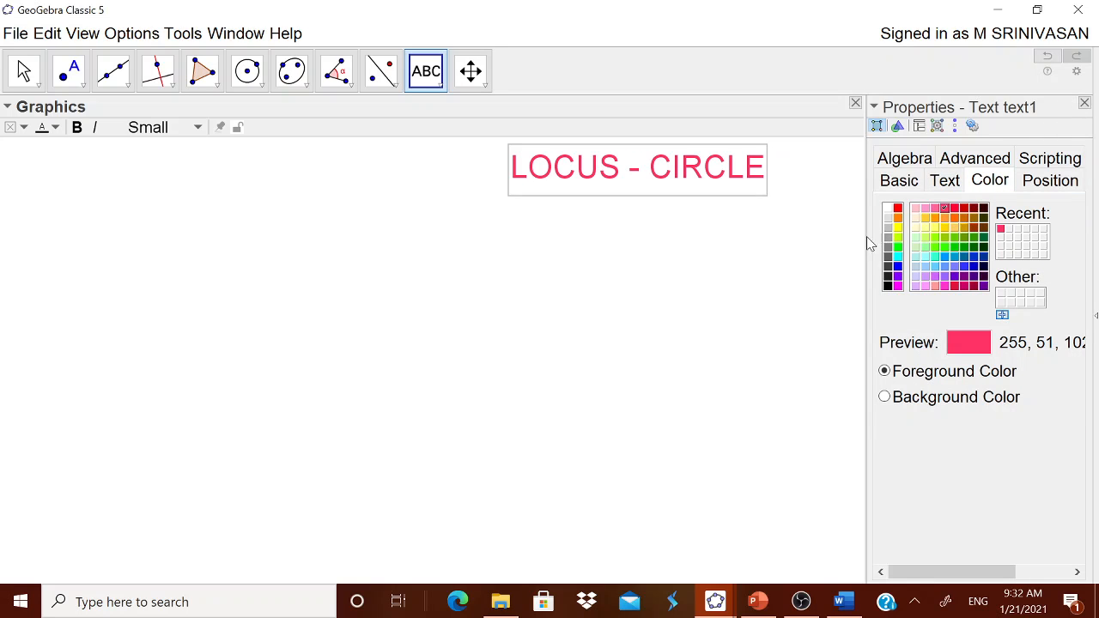
pyautogui.moveTo(867, 244); pyautogui.dragTo(823, 249)
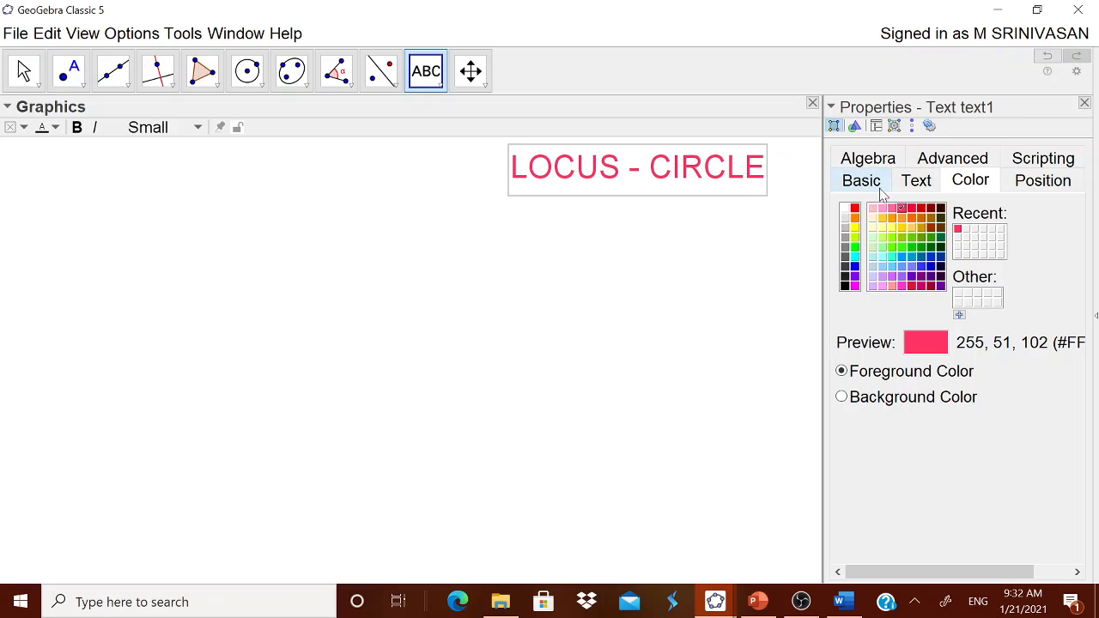
pyautogui.click(914, 180)
pyautogui.click(1066, 209)
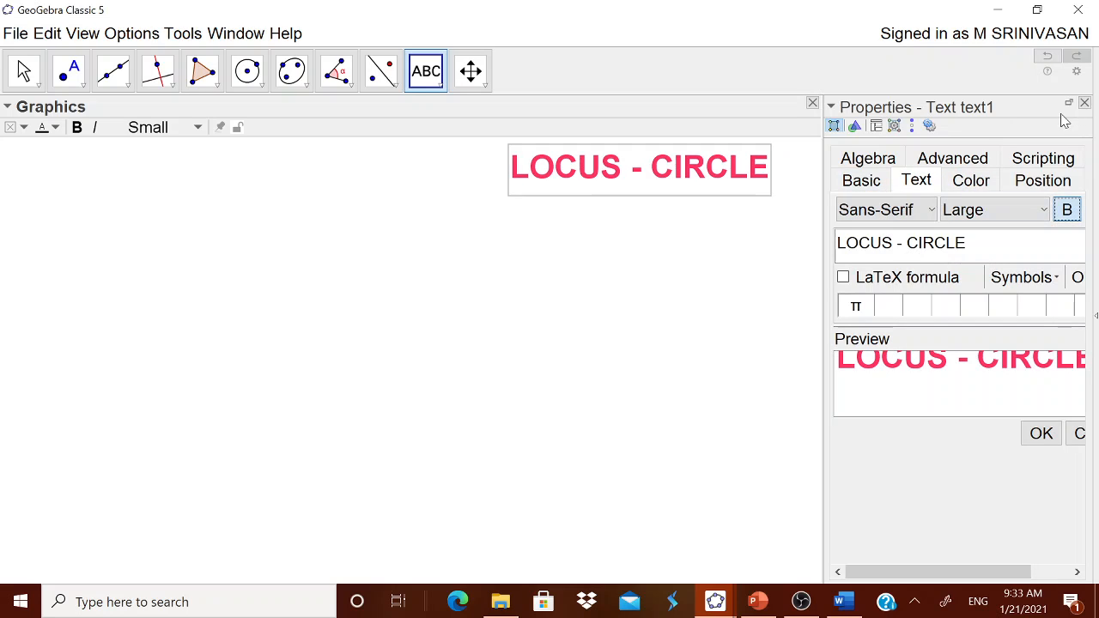
pyautogui.click(1084, 103)
# - Pin the title to an absolute position on screen near the upper centre of the drawing area
pyautogui.moveTo(638, 377); pyautogui.dragTo(741, 372)
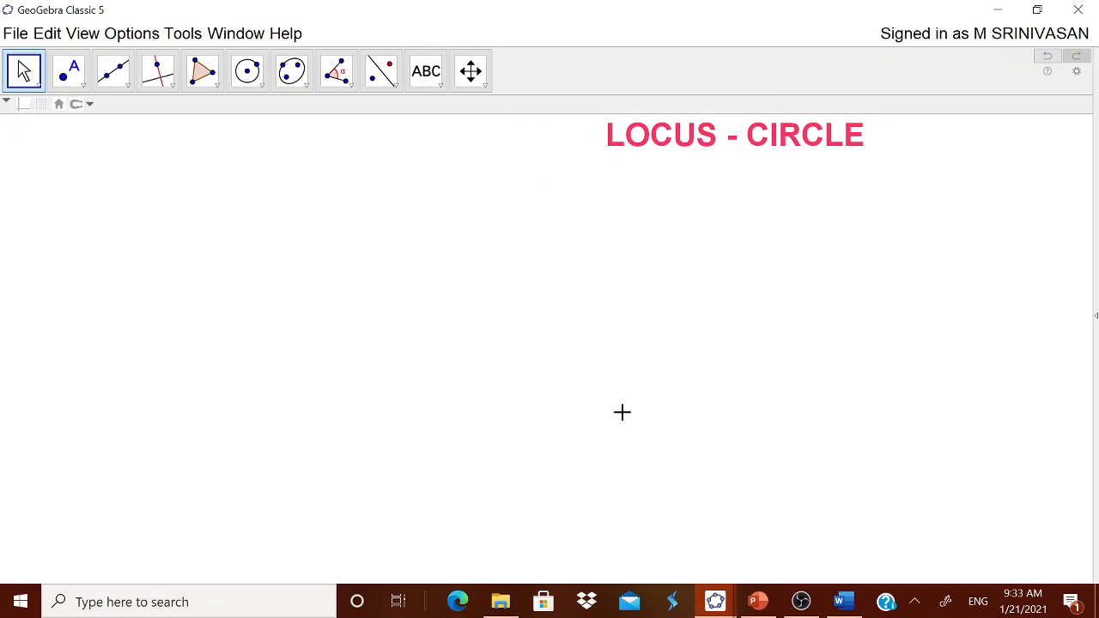
pyautogui.rightClick(672, 138)
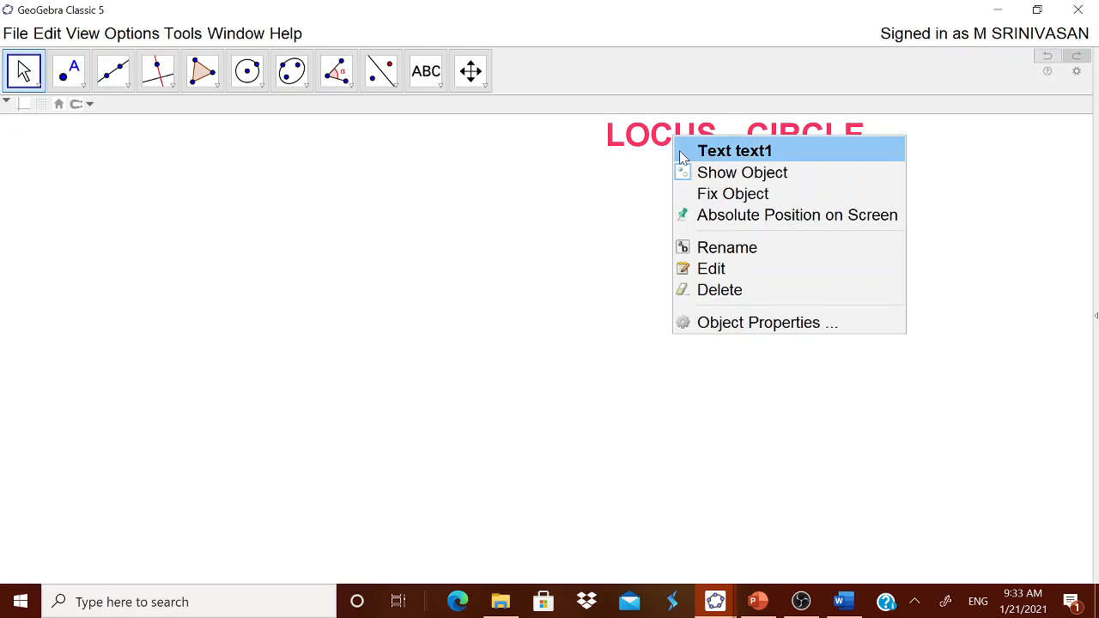
pyautogui.click(730, 220)
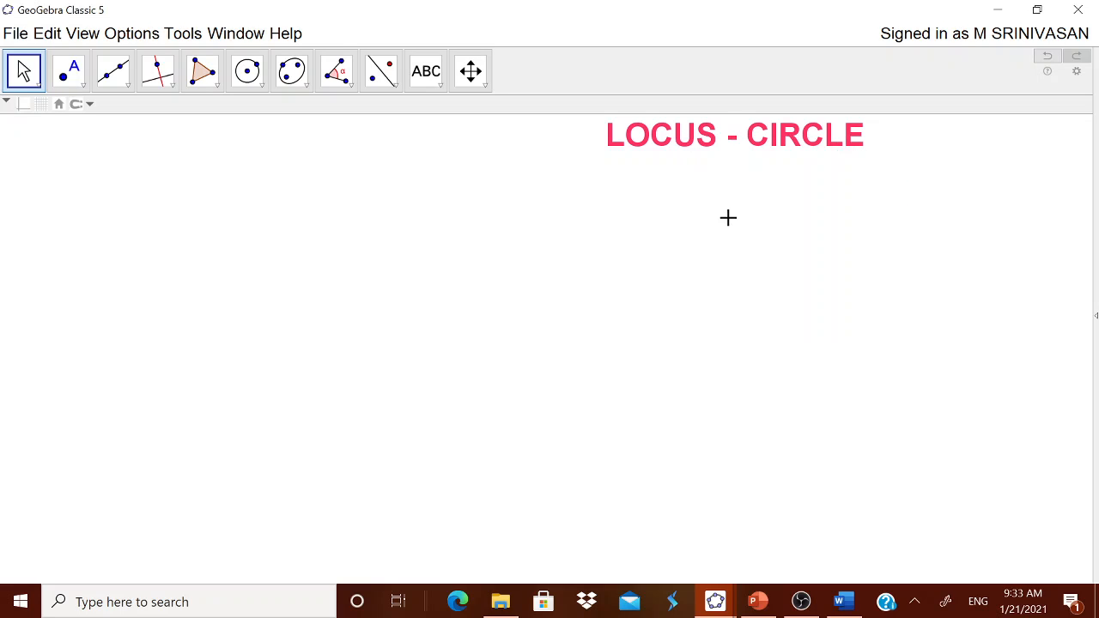
# - Check the title's pinned position against a shifted view, with the coordinate axes shown only temporarily
pyautogui.click(24, 104)
pyautogui.moveTo(569, 435); pyautogui.dragTo(541, 489)
pyautogui.click(24, 104)
# - Switch to Word and copy the sentence defining a locus as a set of points from NOTES.docx
pyautogui.click(843, 601)
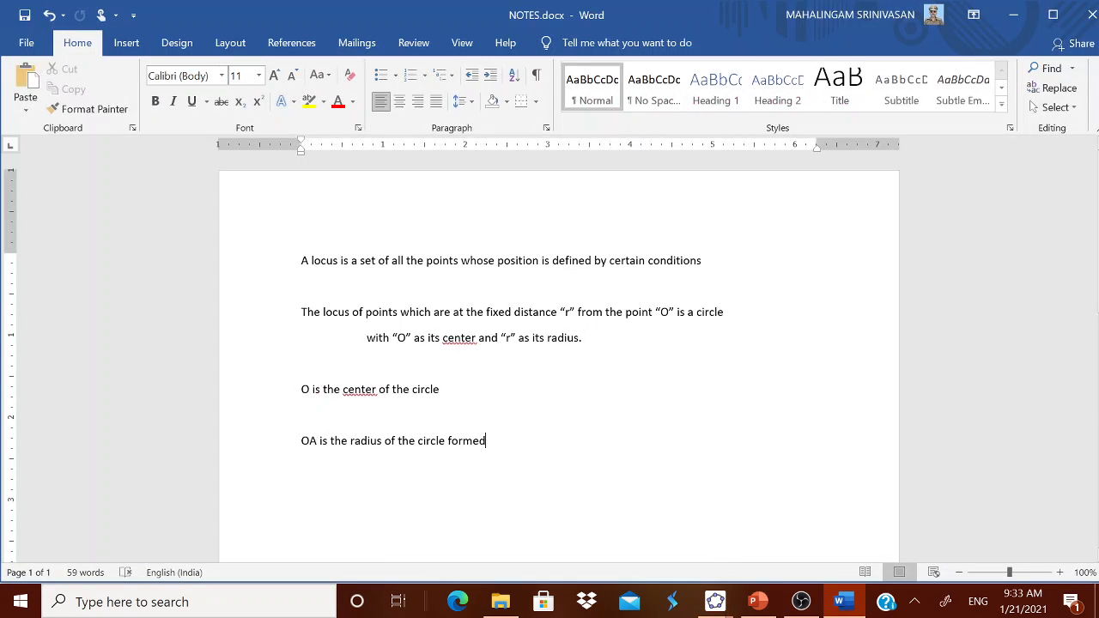
pyautogui.moveTo(300, 261); pyautogui.dragTo(775, 283)
pyautogui.hotkey('ctrl', 'c')
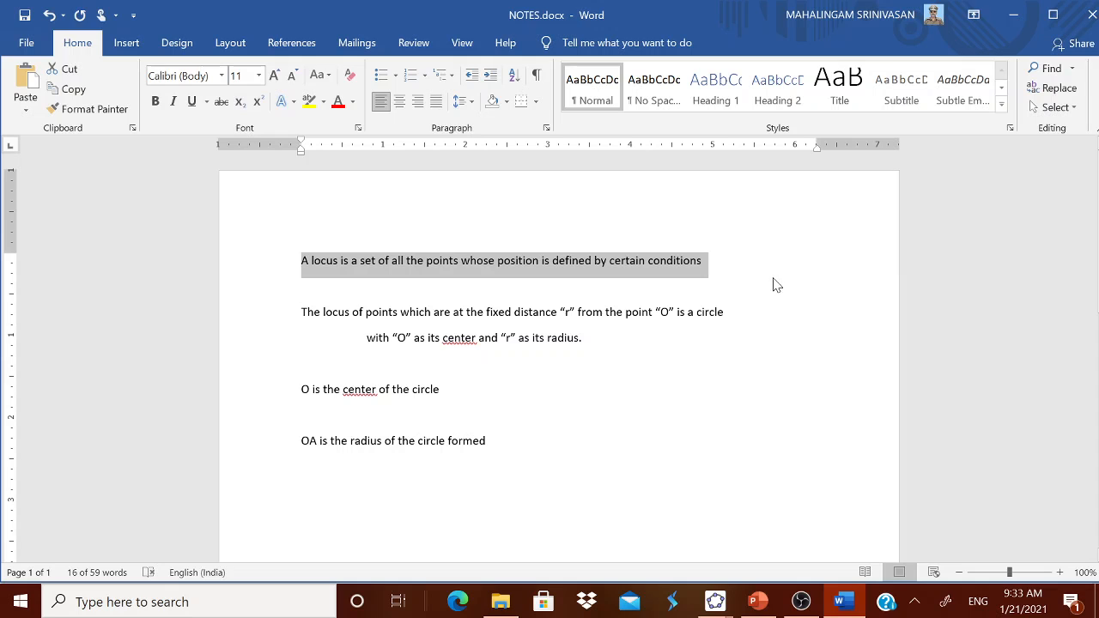
# - Switch to the new GeoGebra window, insert the copied locus definition as a text and place it below the title
pyautogui.click(717, 603)
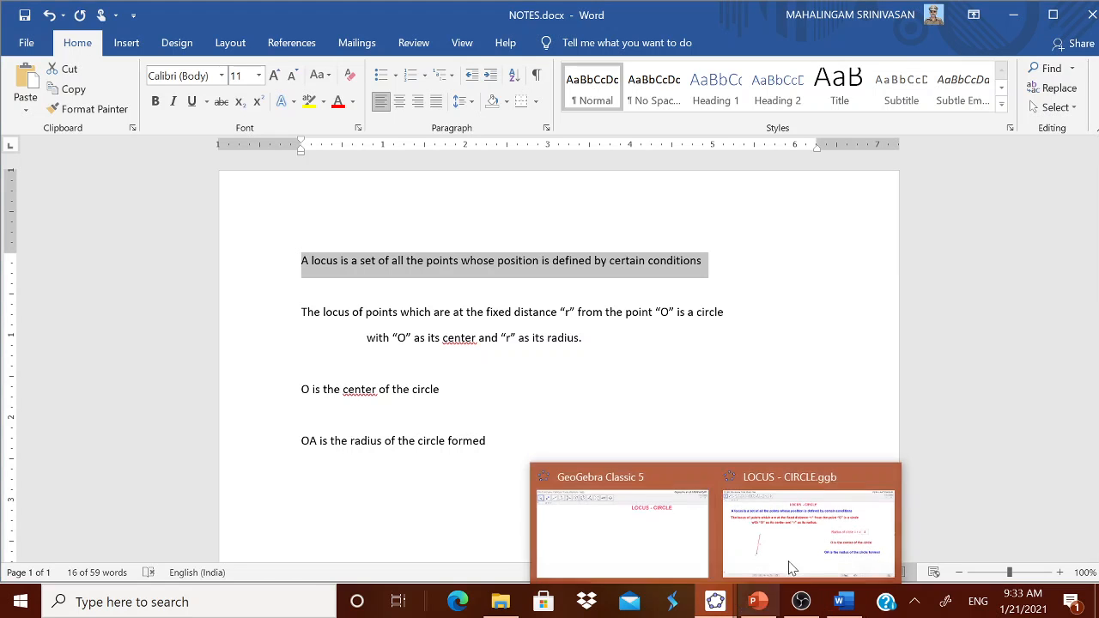
pyautogui.click(622, 532)
pyautogui.click(425, 71)
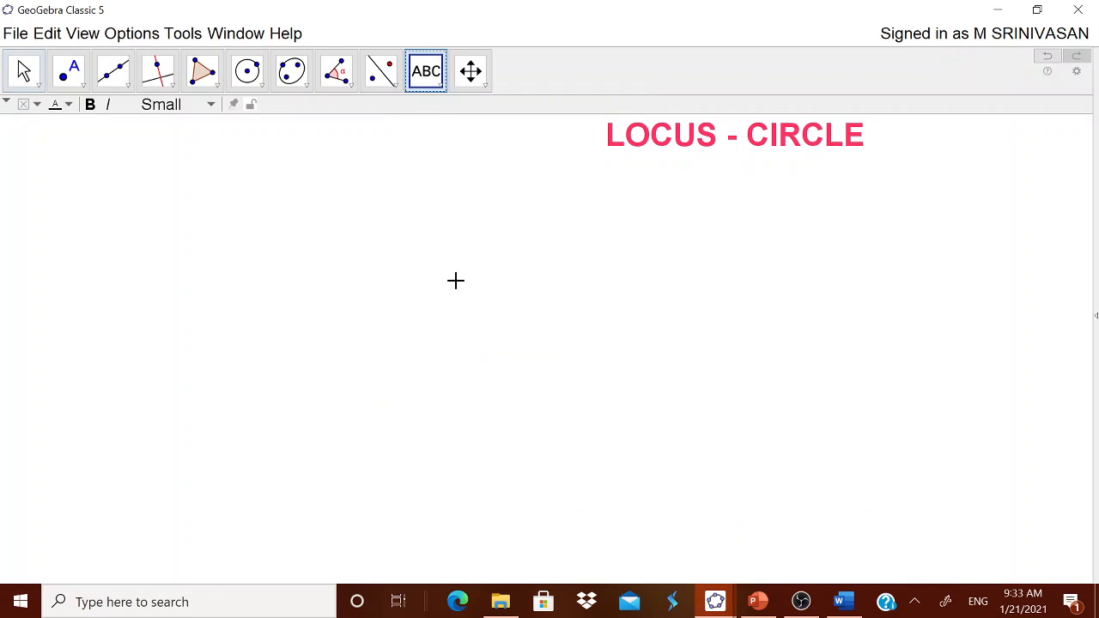
pyautogui.click(455, 280)
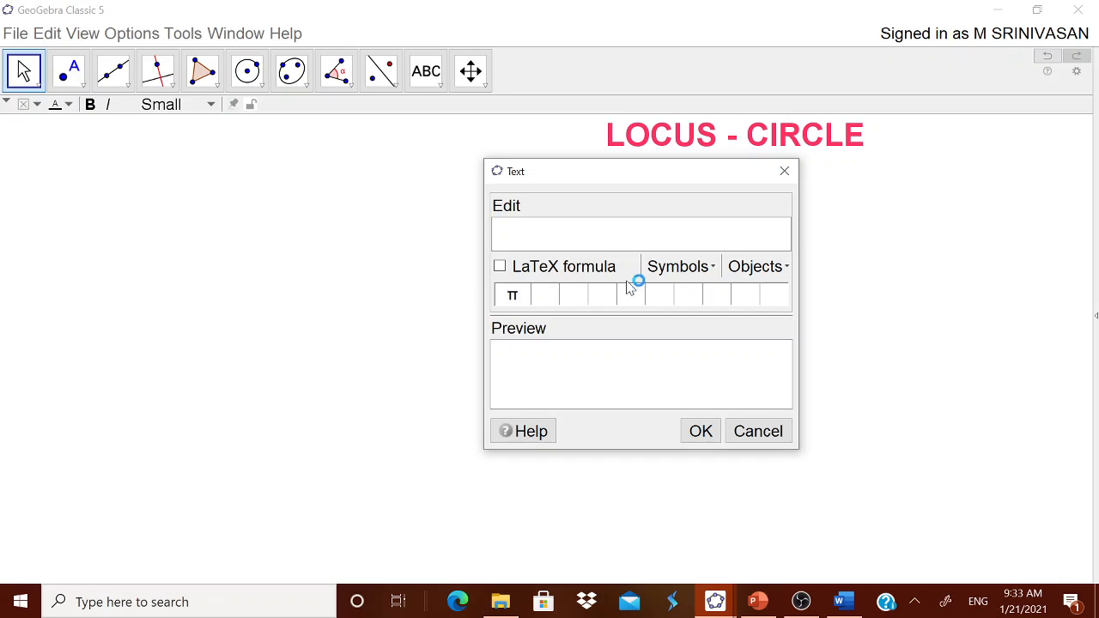
pyautogui.hotkey('ctrl', 'v')
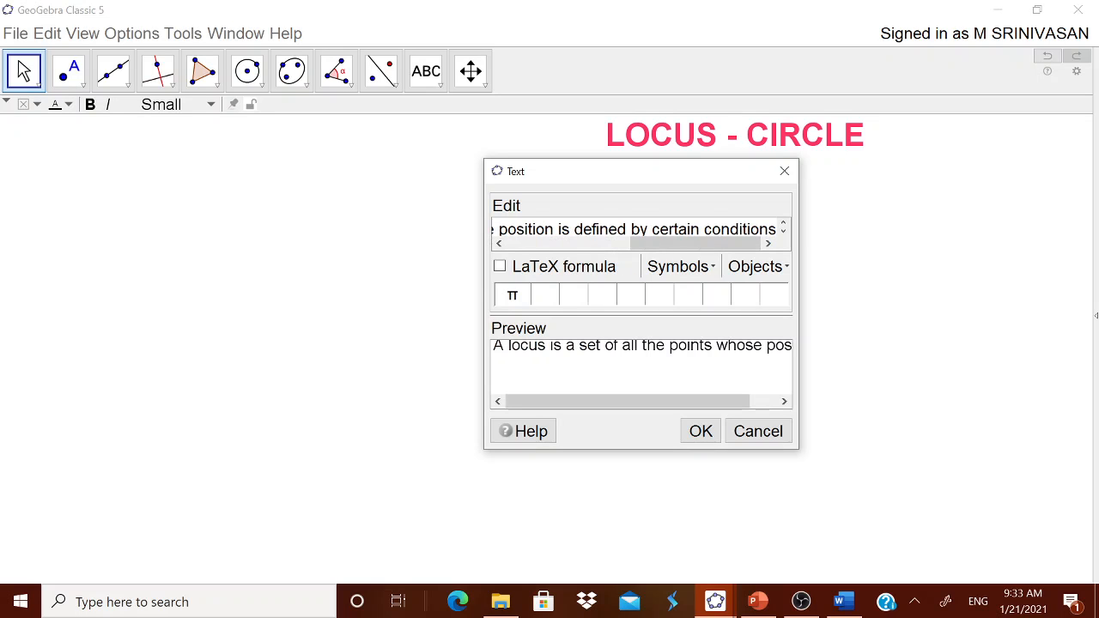
pyautogui.click(700, 431)
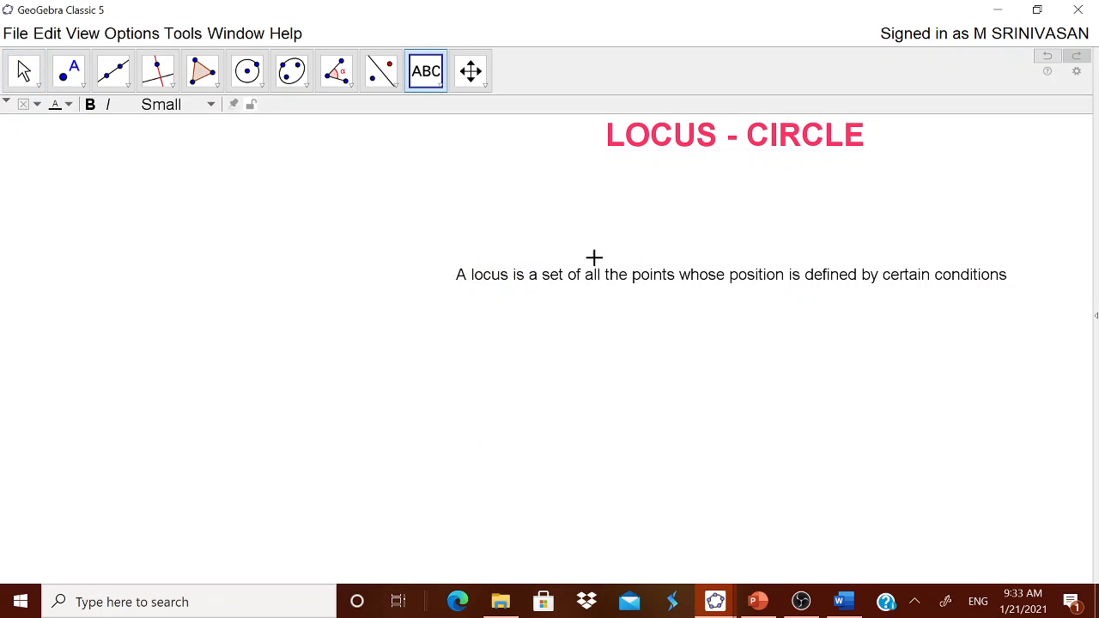
pyautogui.moveTo(593, 286); pyautogui.dragTo(564, 199)
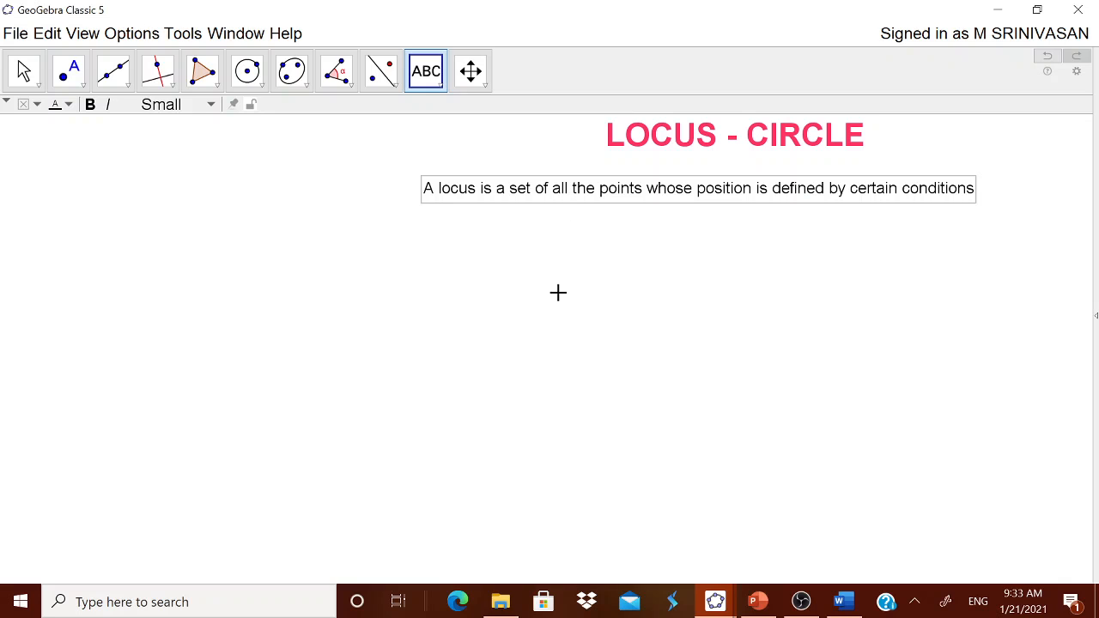
# - Switch to Word and copy the two-line statement about the locus at fixed distance "r" from point "O"
pyautogui.click(841, 600)
pyautogui.click(269, 267)
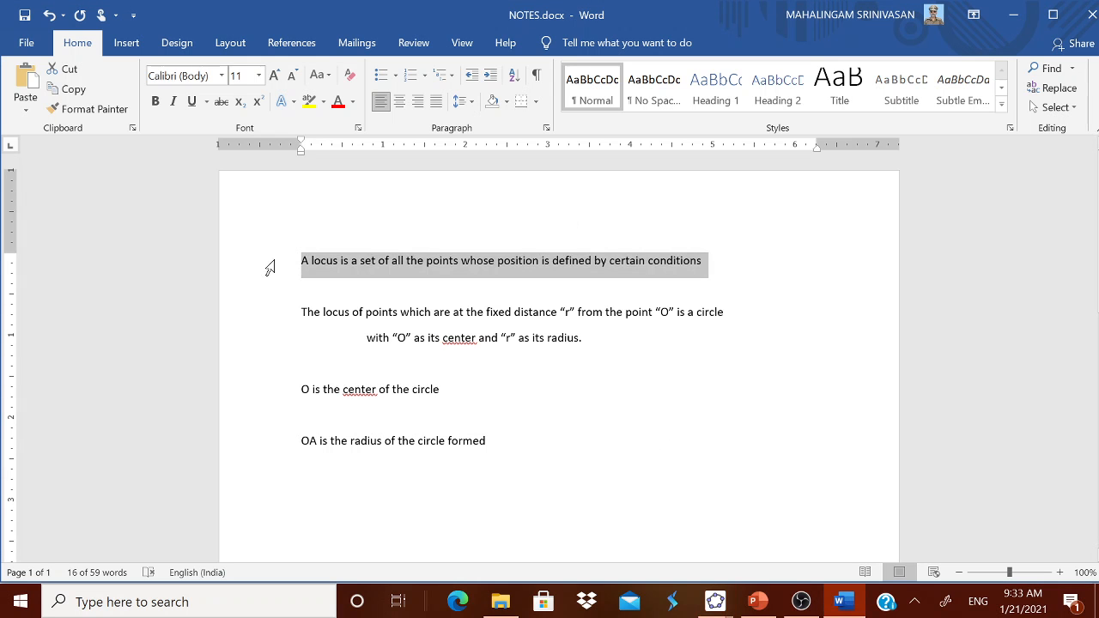
pyautogui.moveTo(302, 312); pyautogui.dragTo(601, 345)
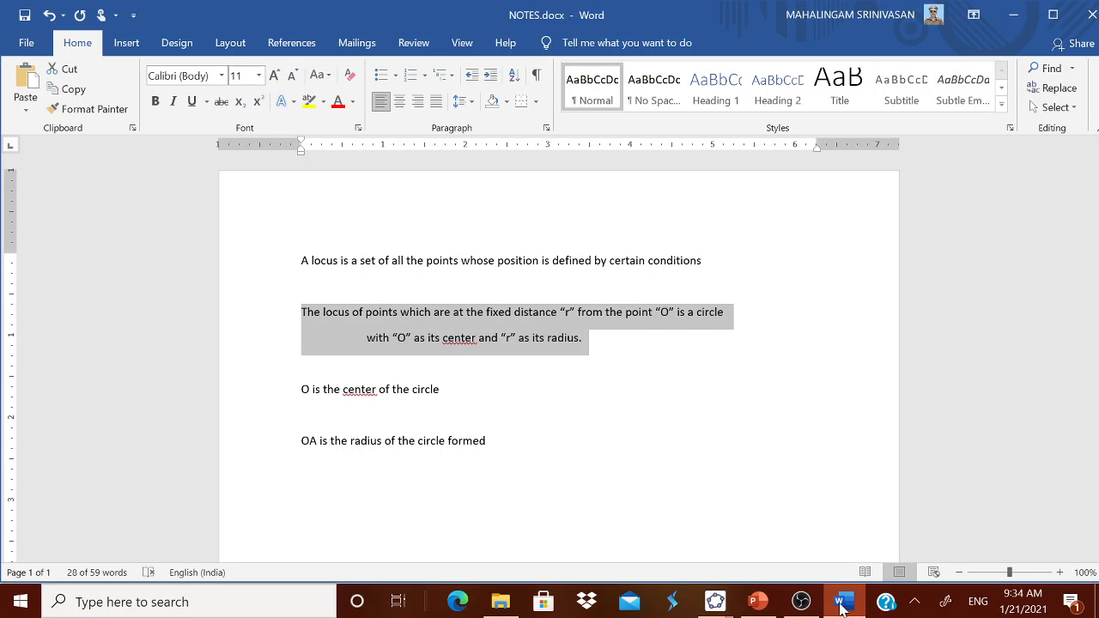
# - Switch to GeoGebra, insert the copied statement as a text and align it beneath the locus definition
pyautogui.moveTo(721, 605)
pyautogui.click(696, 559)
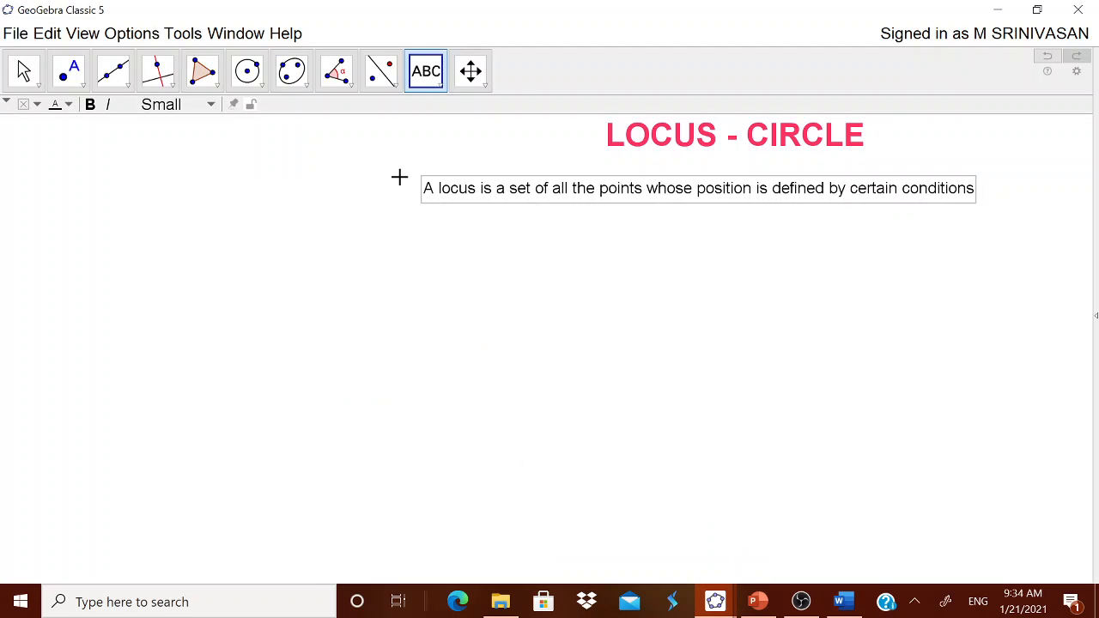
pyautogui.click(467, 315)
pyautogui.hotkey('ctrl', 'v')
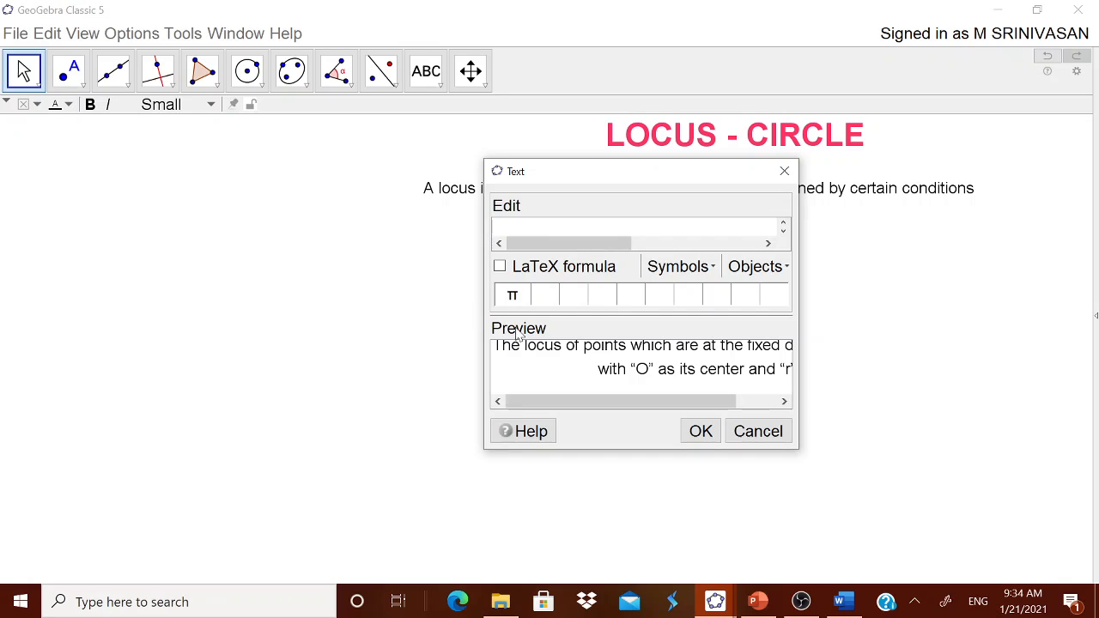
pyautogui.click(702, 430)
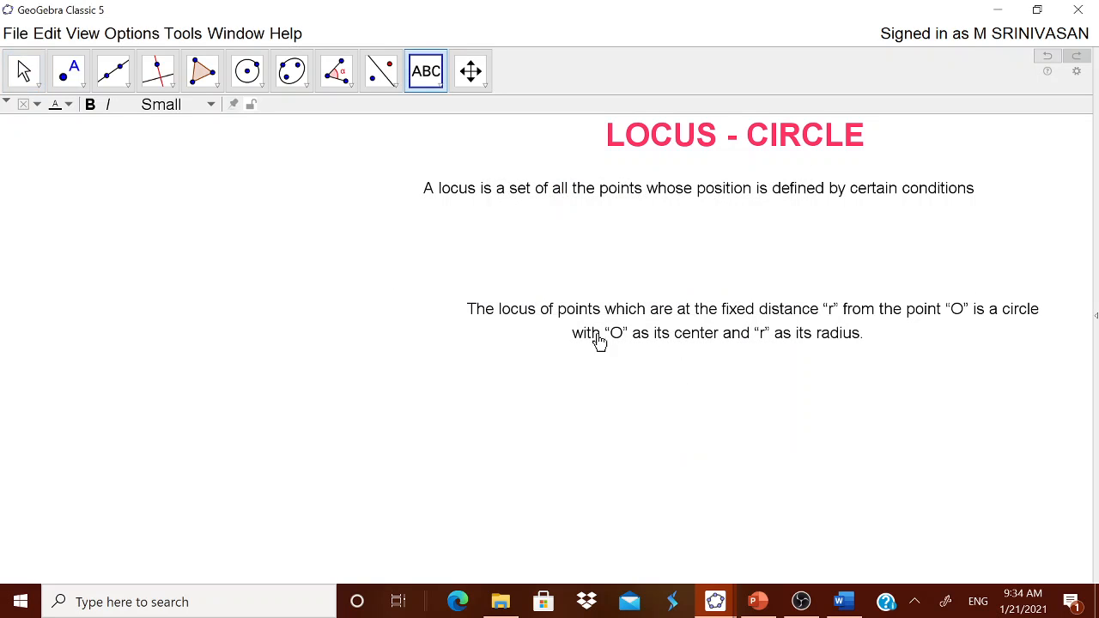
pyautogui.moveTo(596, 341); pyautogui.dragTo(505, 266)
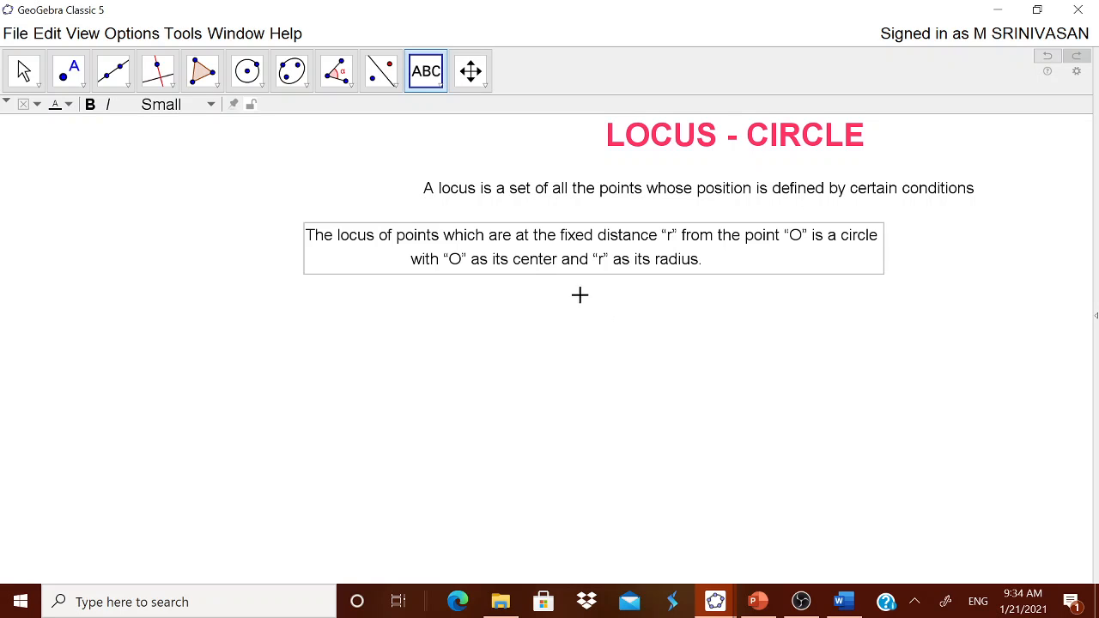
pyautogui.moveTo(616, 263); pyautogui.dragTo(715, 262)
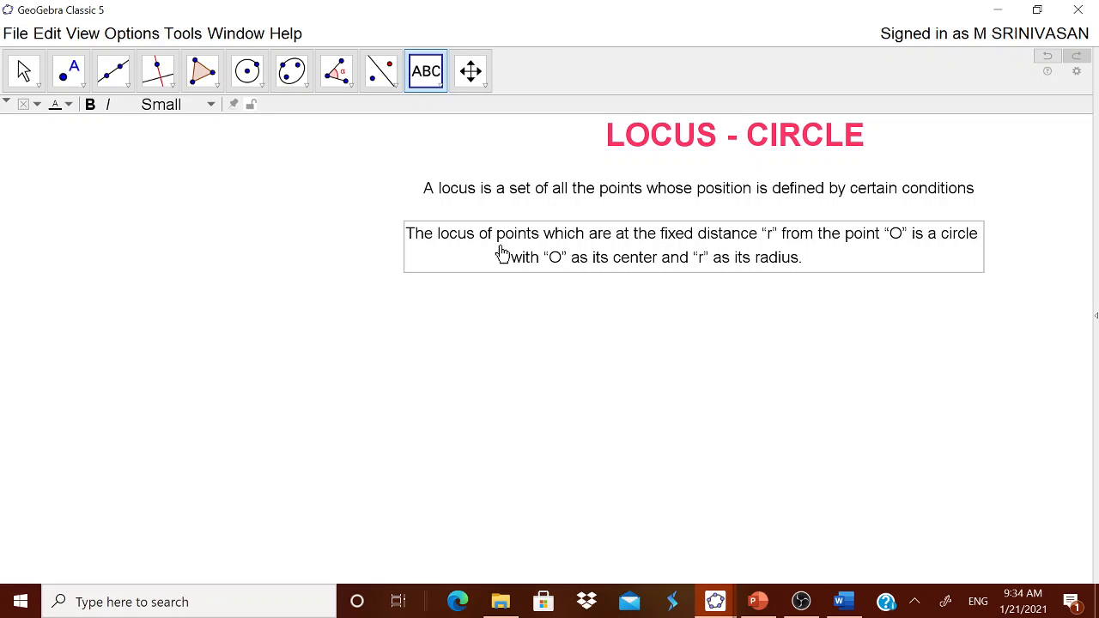
# - Create a number slider named radius from 1 to 10 with increment 1 and place it beside the locus definition
pyautogui.click(427, 72)
pyautogui.click(449, 110)
pyautogui.click(355, 327)
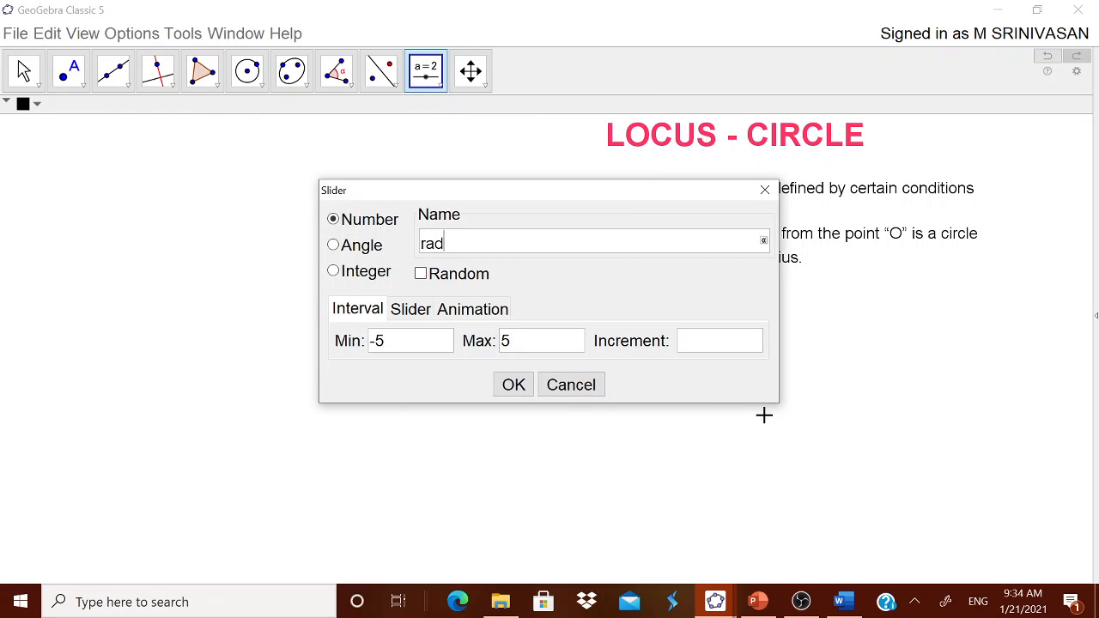
pyautogui.write('radius')
pyautogui.click(382, 343)
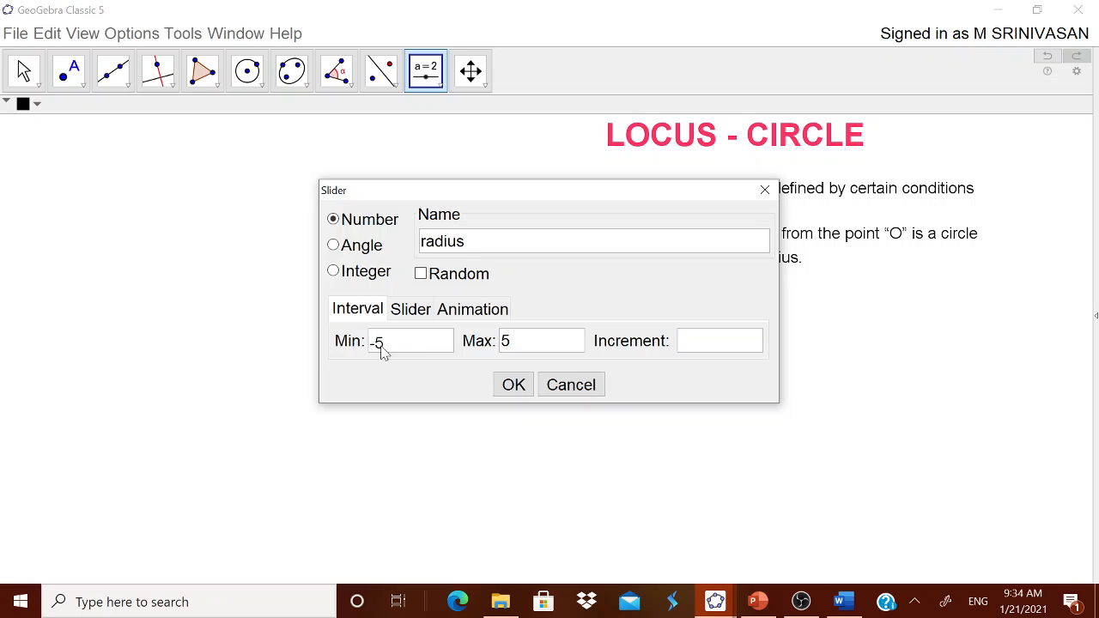
pyautogui.write('1')
pyautogui.click(525, 348)
pyautogui.write('10')
pyautogui.click(694, 348)
pyautogui.write('1')
pyautogui.click(514, 385)
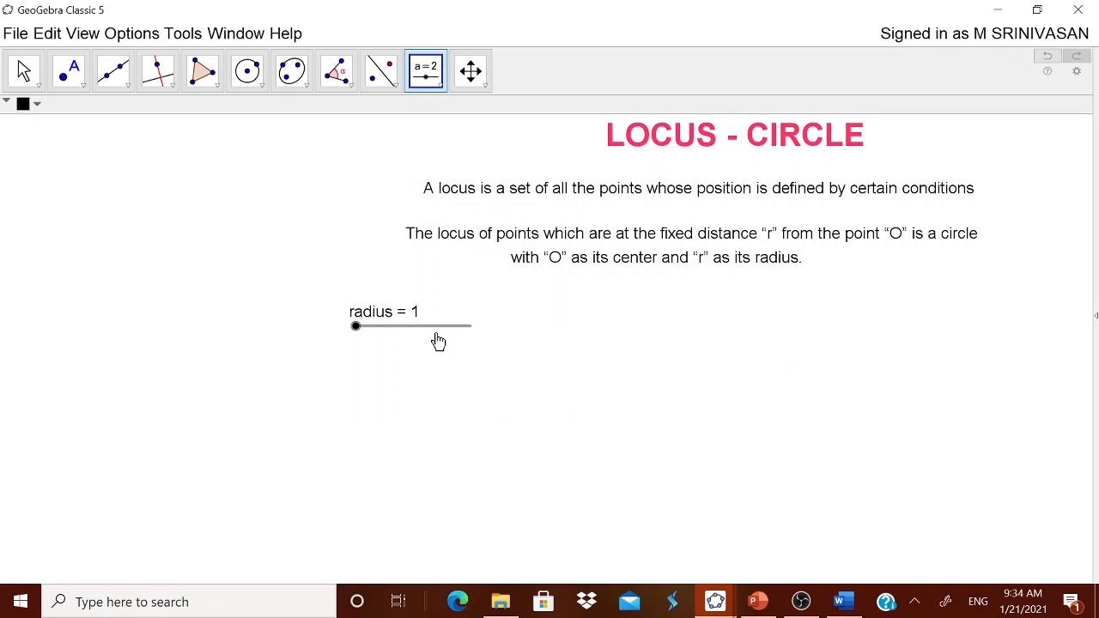
pyautogui.moveTo(408, 326); pyautogui.dragTo(310, 198)
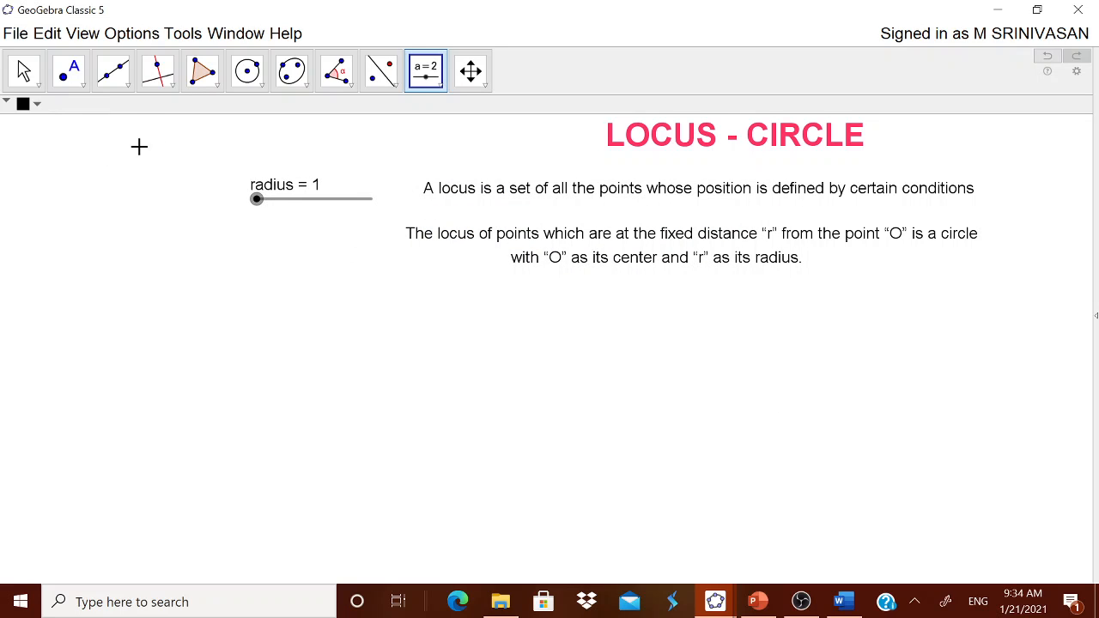
# - Set the labeling of new objects to New Points Only
pyautogui.click(129, 89)
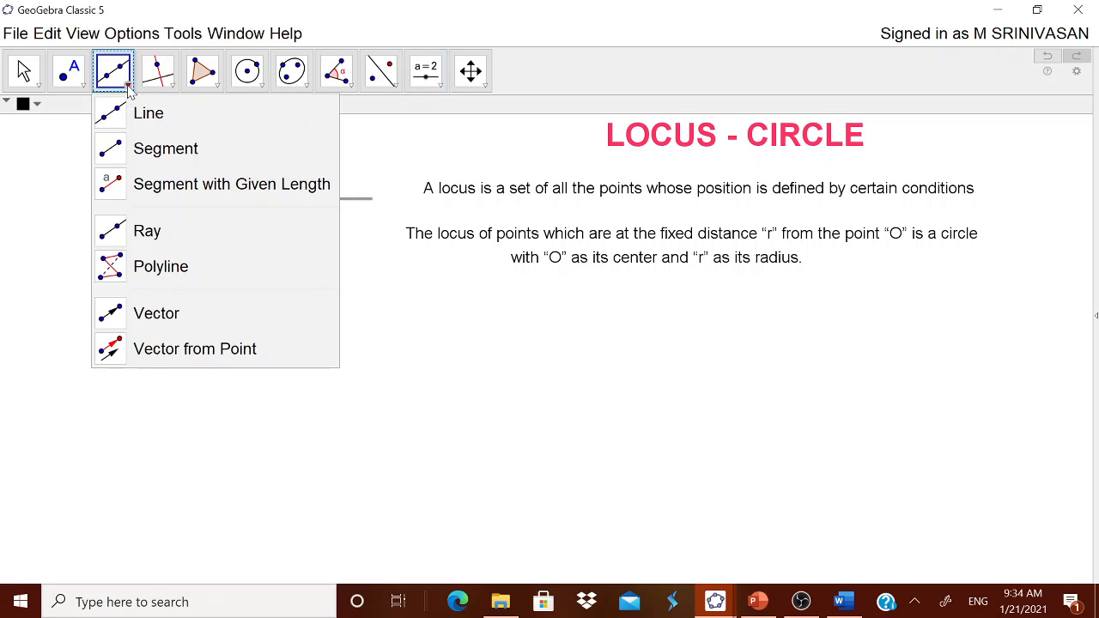
pyautogui.click(177, 188)
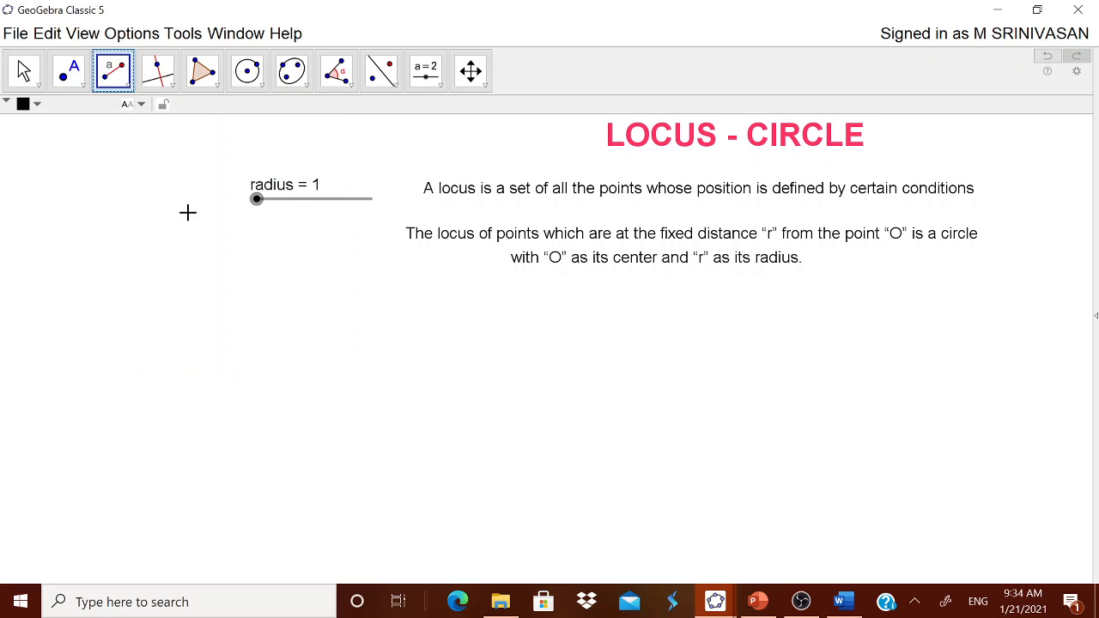
pyautogui.click(127, 36)
pyautogui.moveTo(170, 68)
pyautogui.moveTo(269, 96)
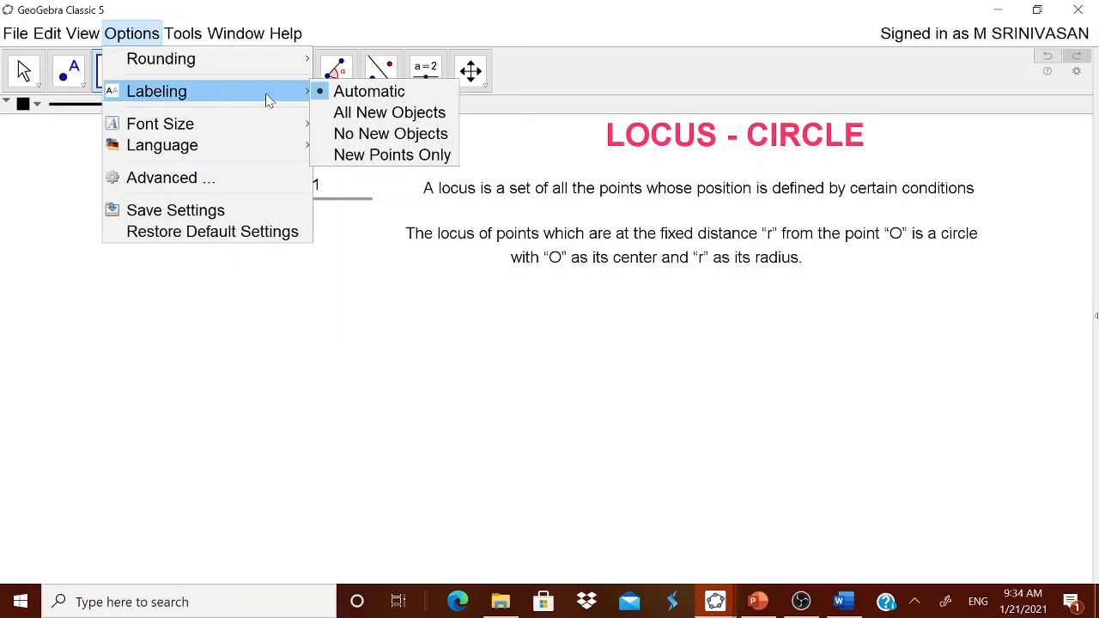
pyautogui.click(369, 132)
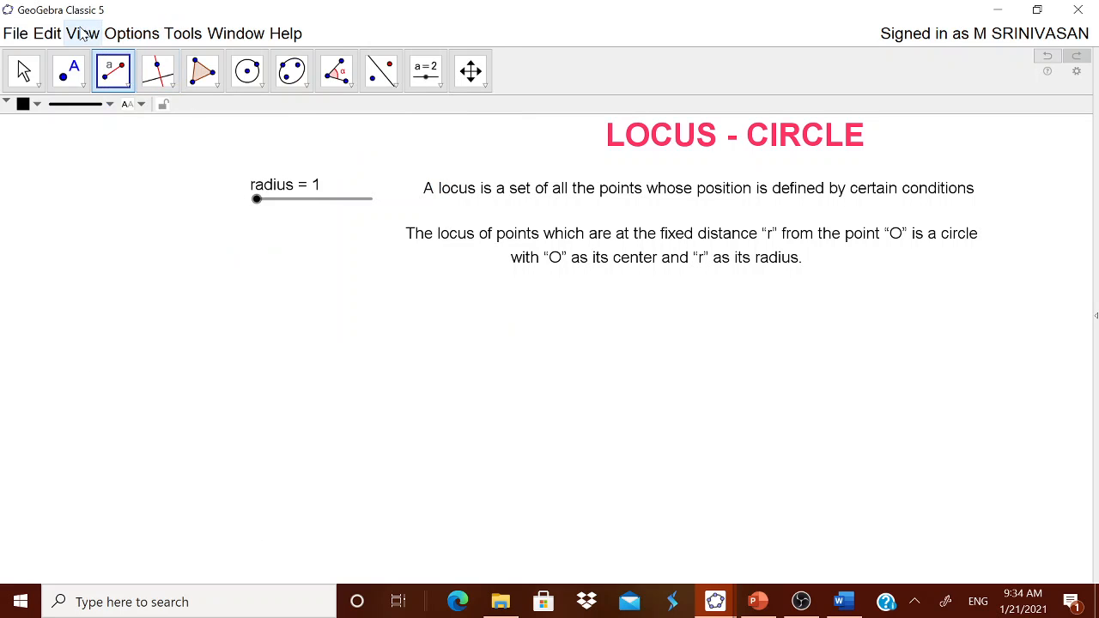
# - Create a horizontal segment with given length radius in the area below the slider, and set the radius slider to 6
pyautogui.click(113, 72)
pyautogui.click(169, 183)
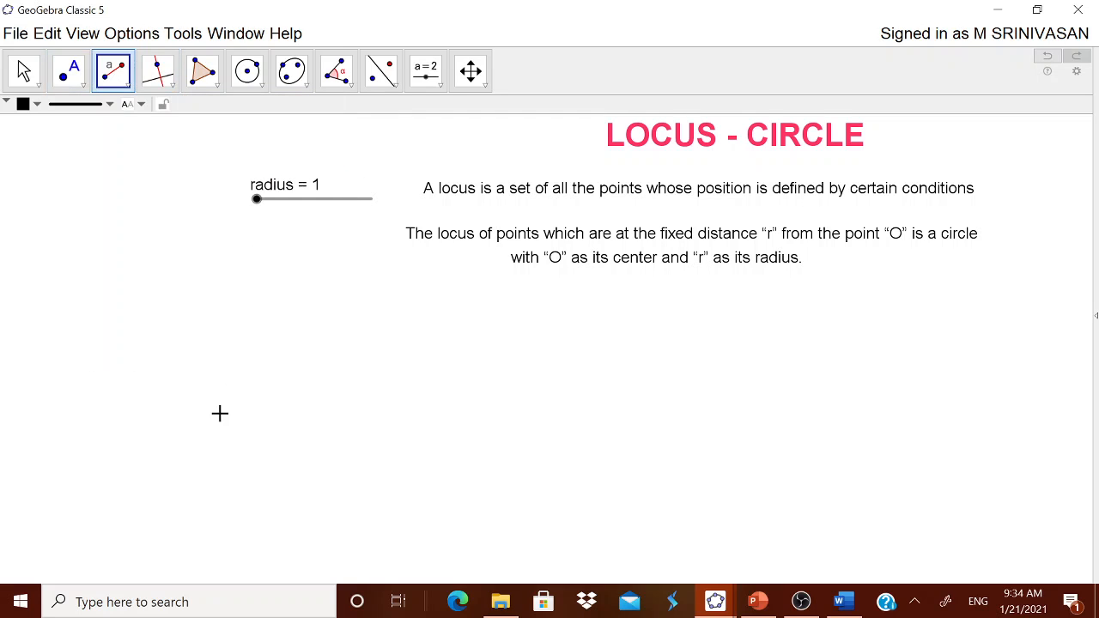
pyautogui.click(250, 446)
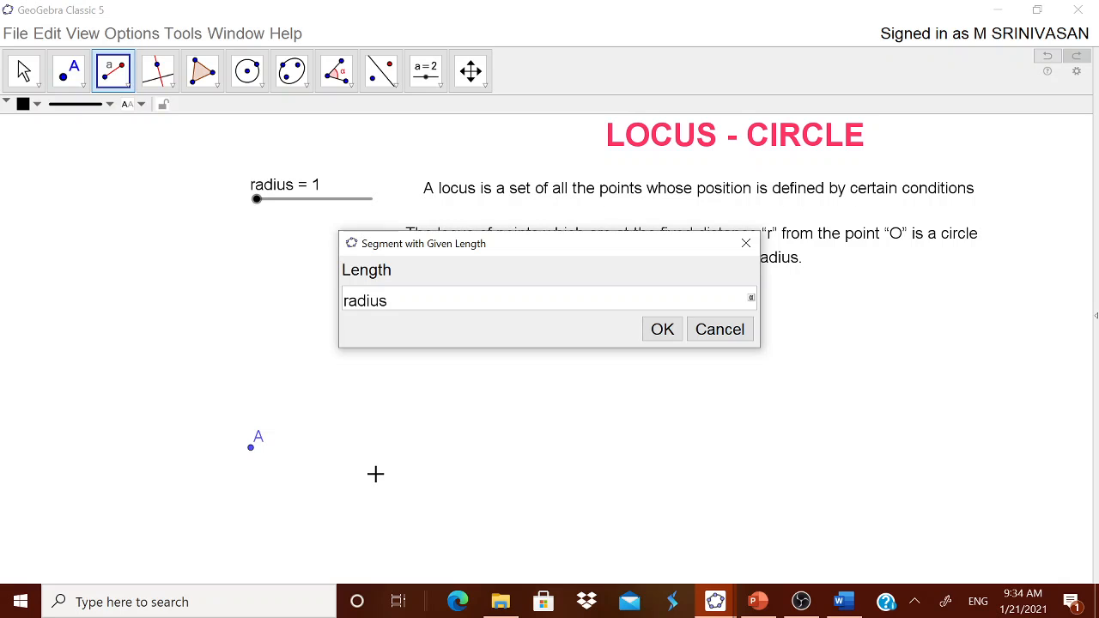
pyautogui.click(666, 329)
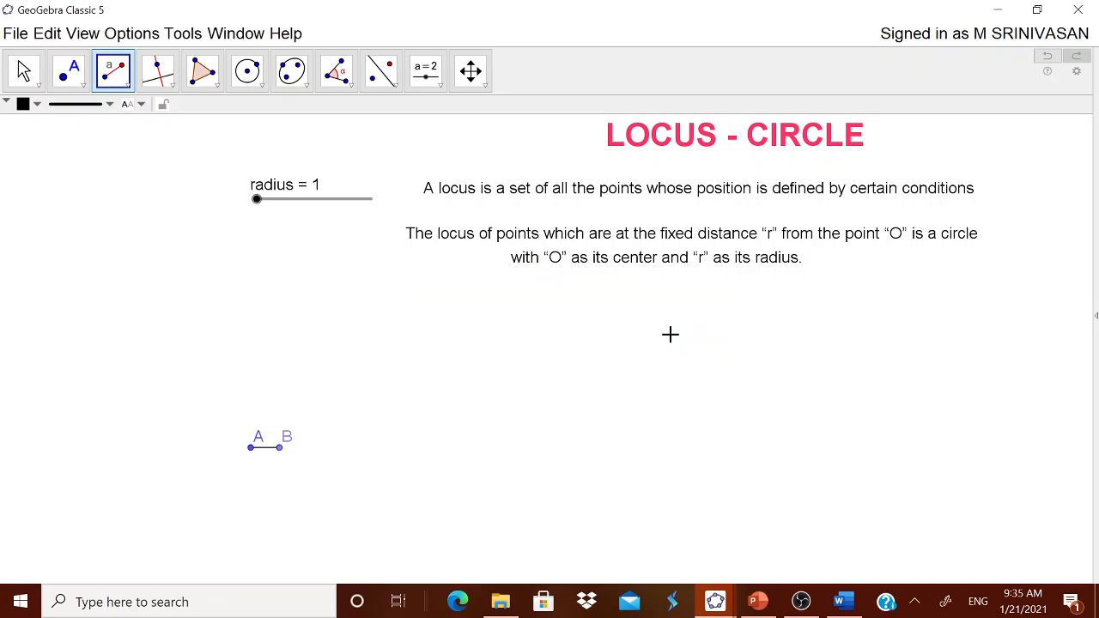
pyautogui.click(23, 72)
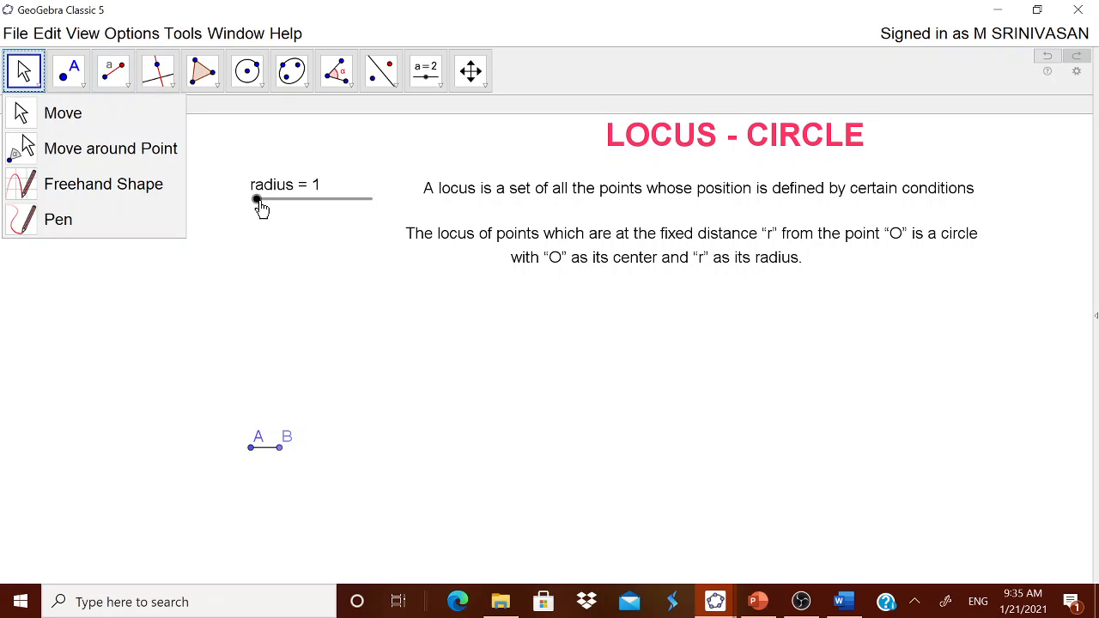
pyautogui.moveTo(258, 205); pyautogui.dragTo(320, 206)
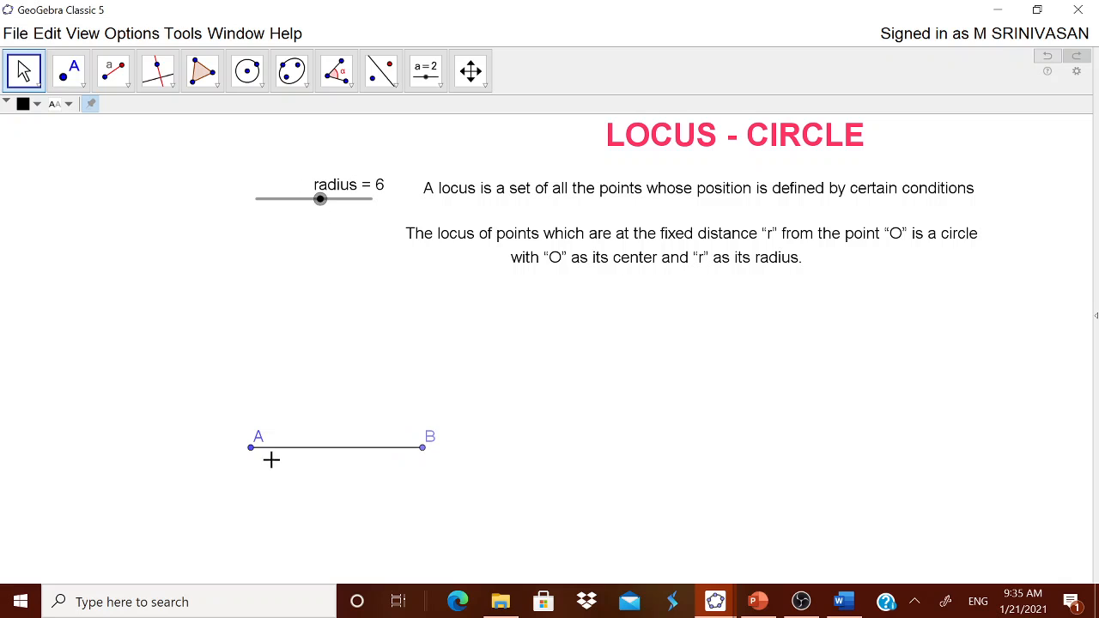
# - Rename the segment's left endpoint O and its right endpoint A, and place both labels below the segment
pyautogui.rightClick(254, 448)
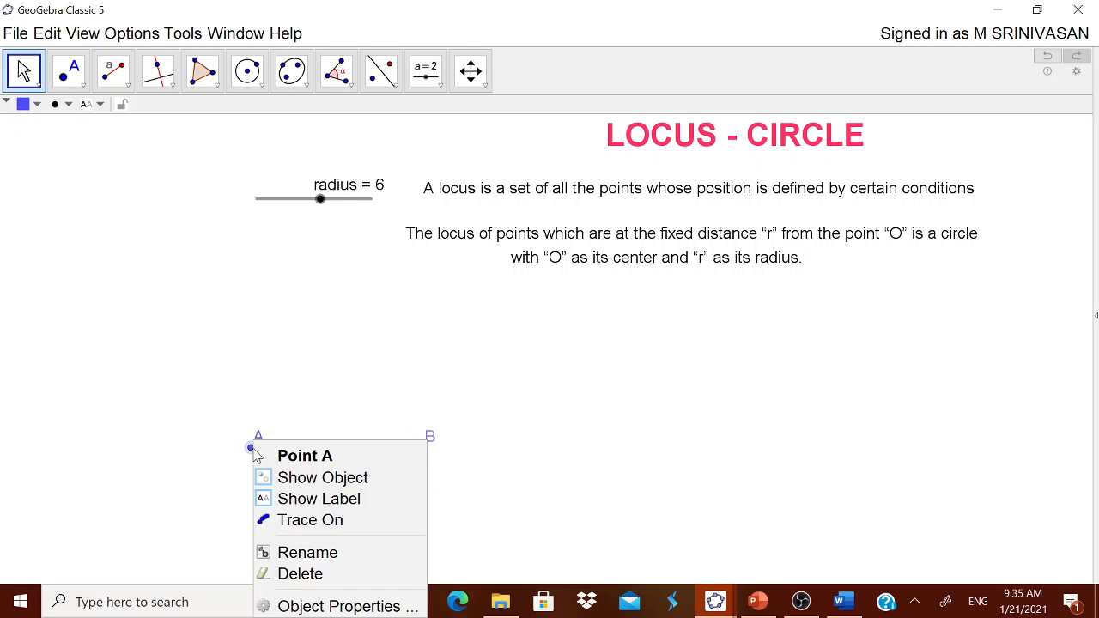
pyautogui.click(309, 552)
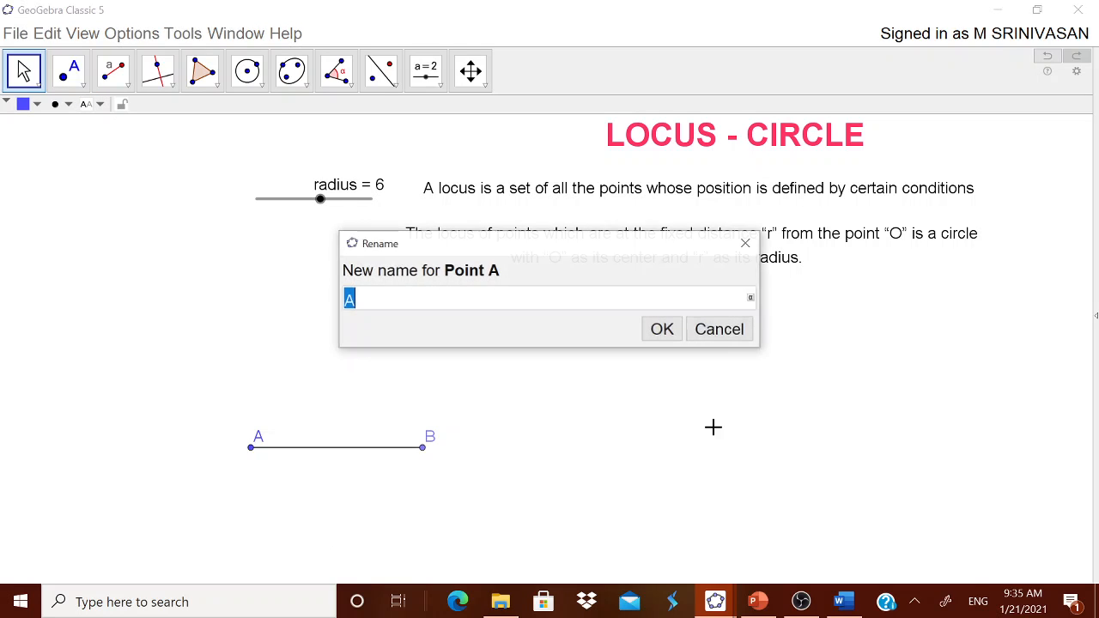
pyautogui.write('O')
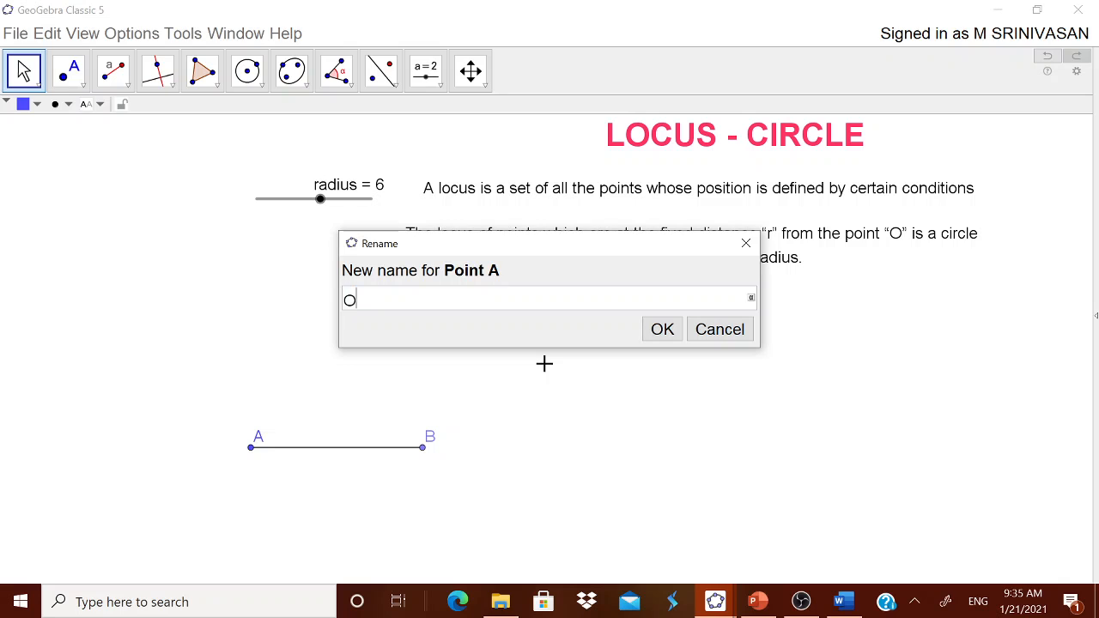
pyautogui.click(661, 327)
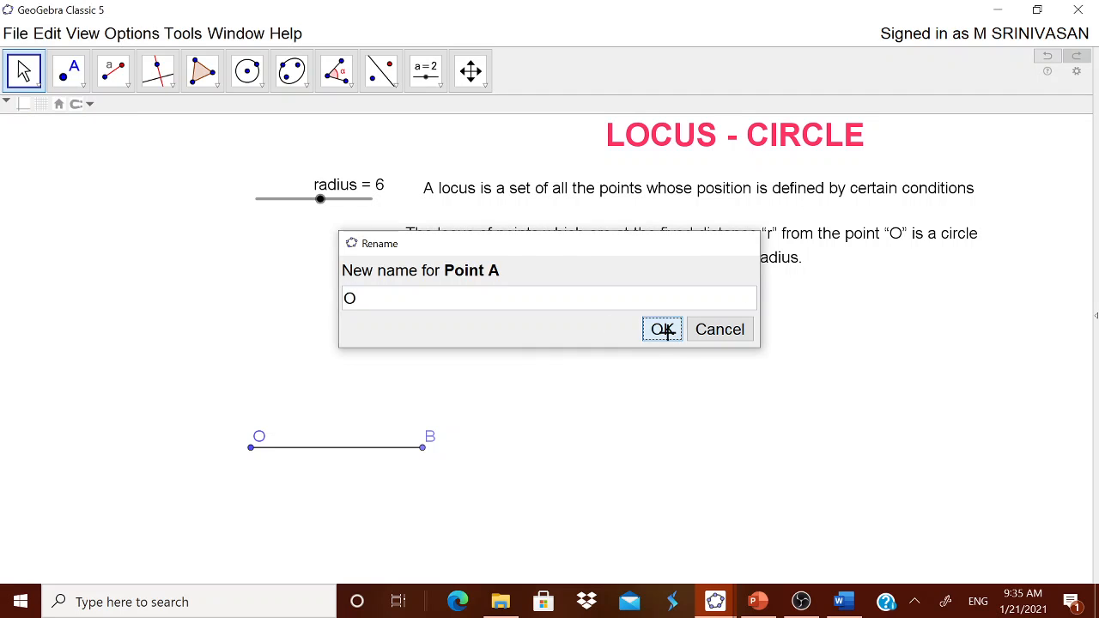
pyautogui.rightClick(423, 447)
pyautogui.click(478, 553)
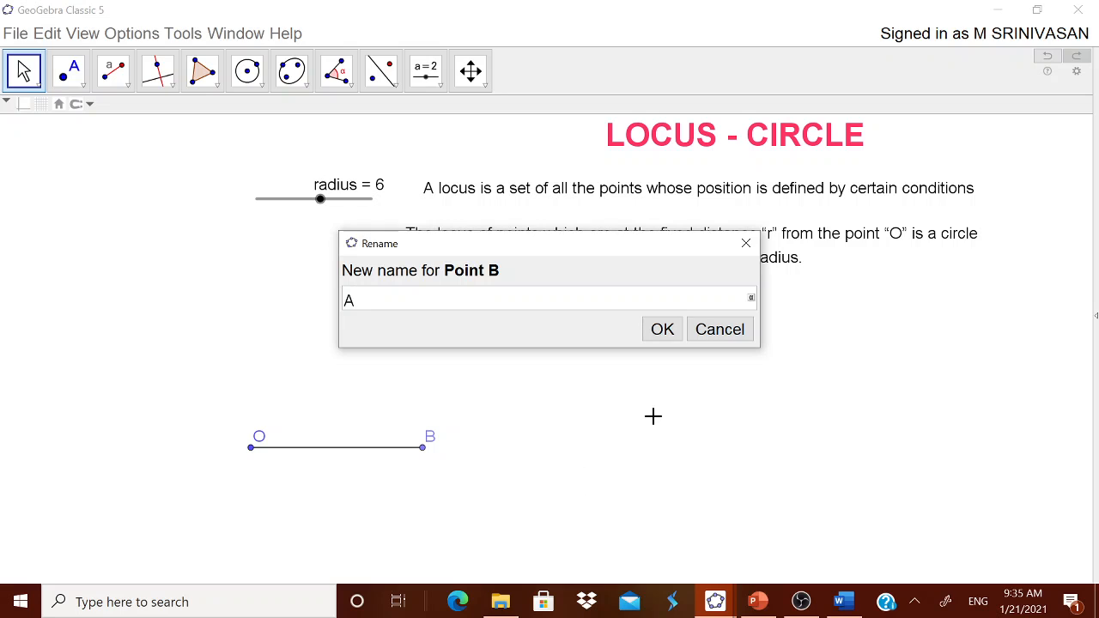
pyautogui.write('A')
pyautogui.click(662, 329)
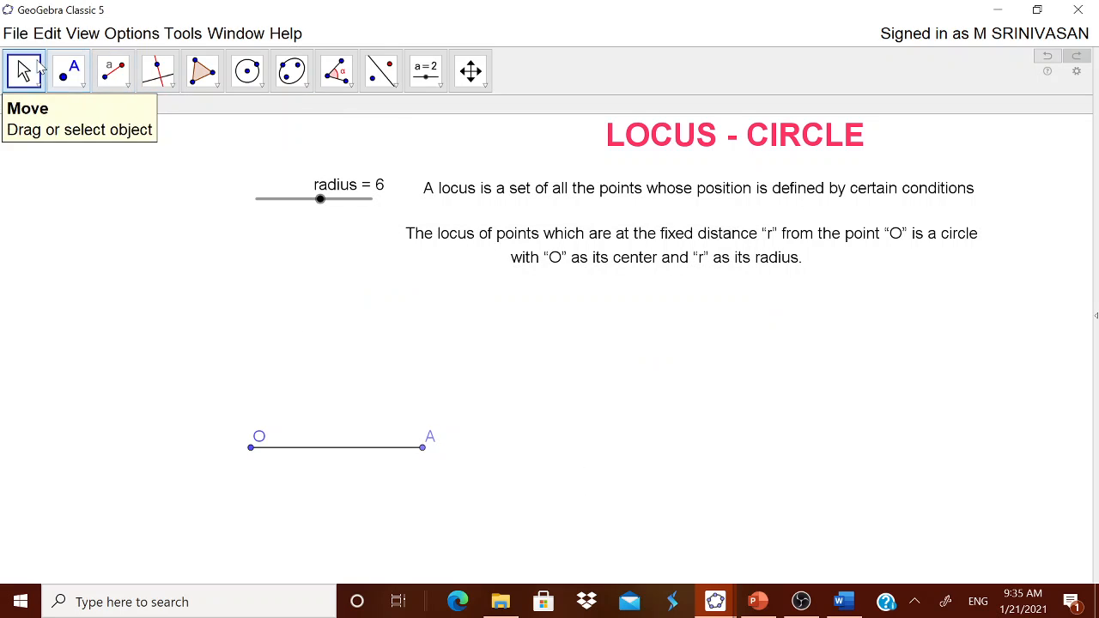
pyautogui.moveTo(257, 440); pyautogui.dragTo(236, 458)
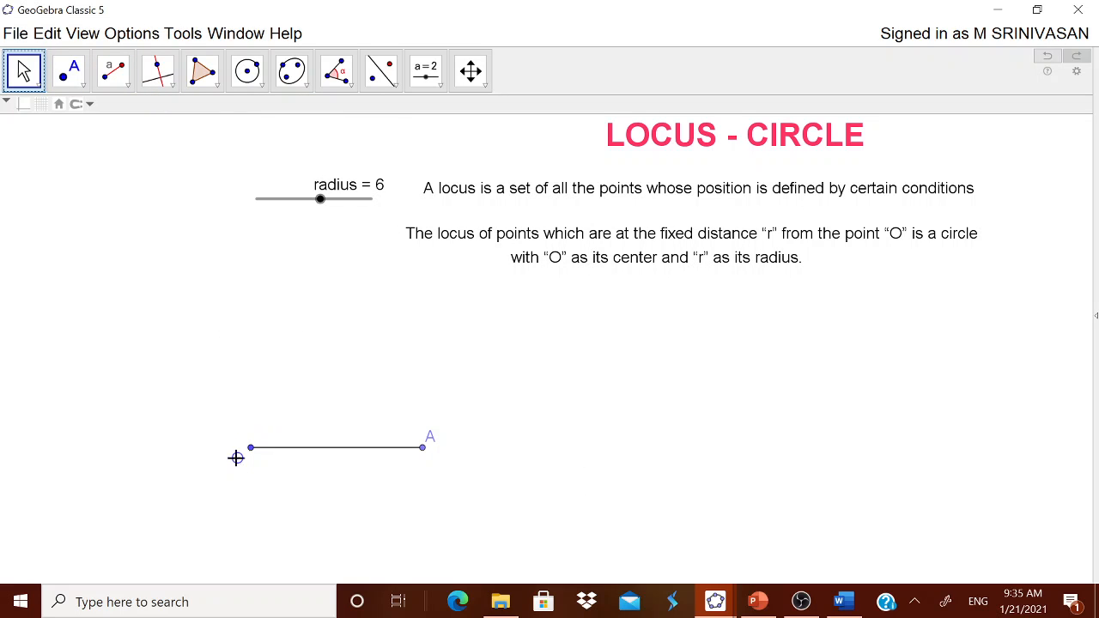
pyautogui.moveTo(431, 444); pyautogui.dragTo(437, 468)
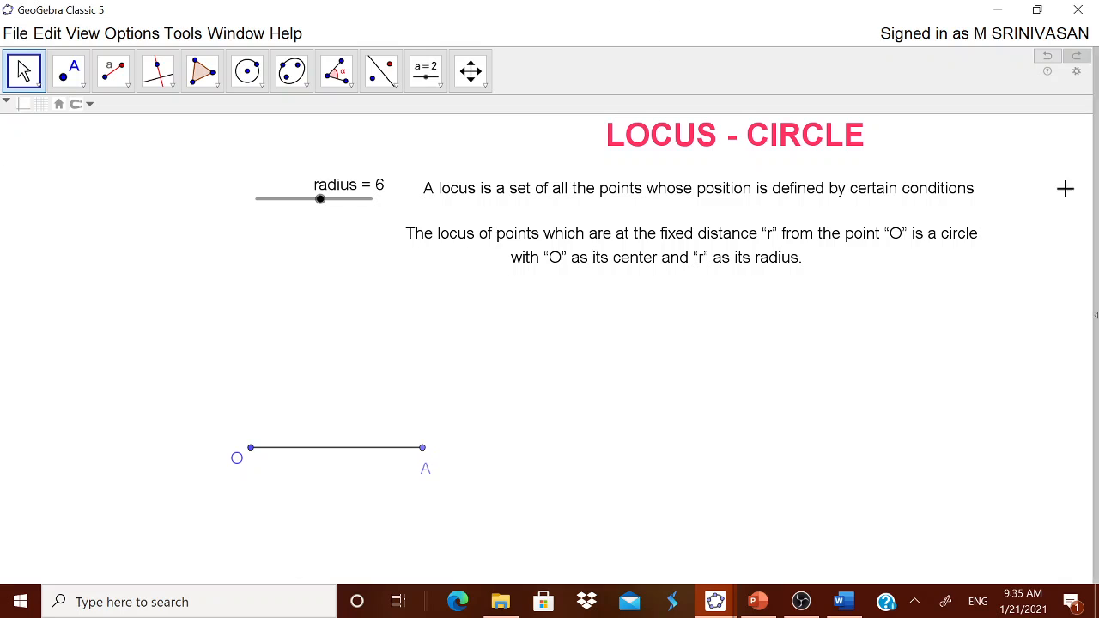
# - Enlarge point A slightly and color it red (255, 0, 51)
pyautogui.rightClick(424, 451)
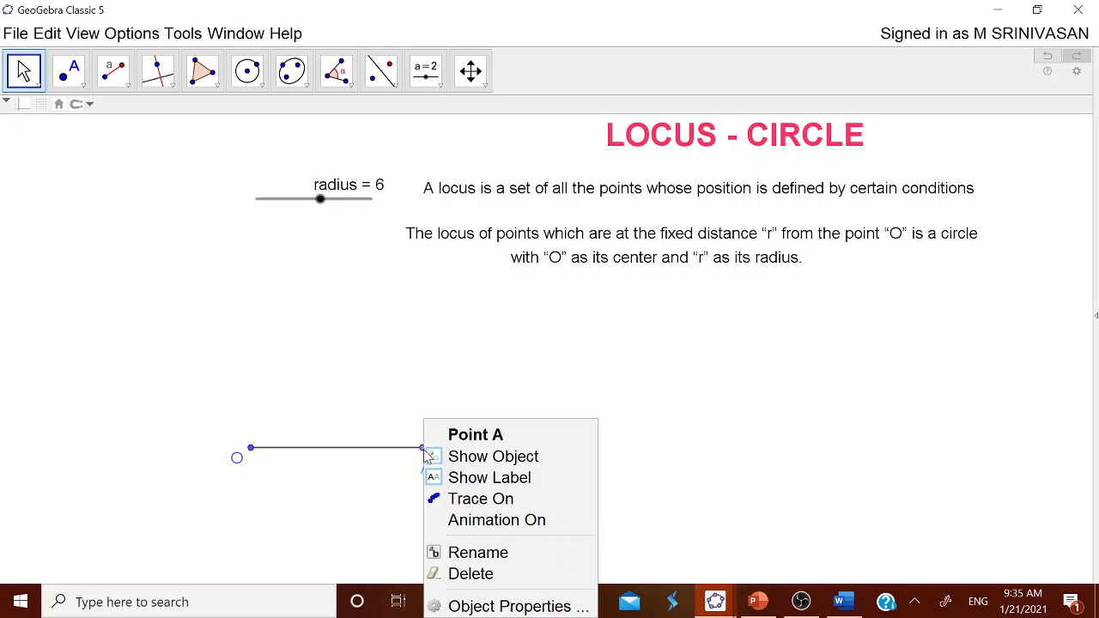
pyautogui.click(482, 604)
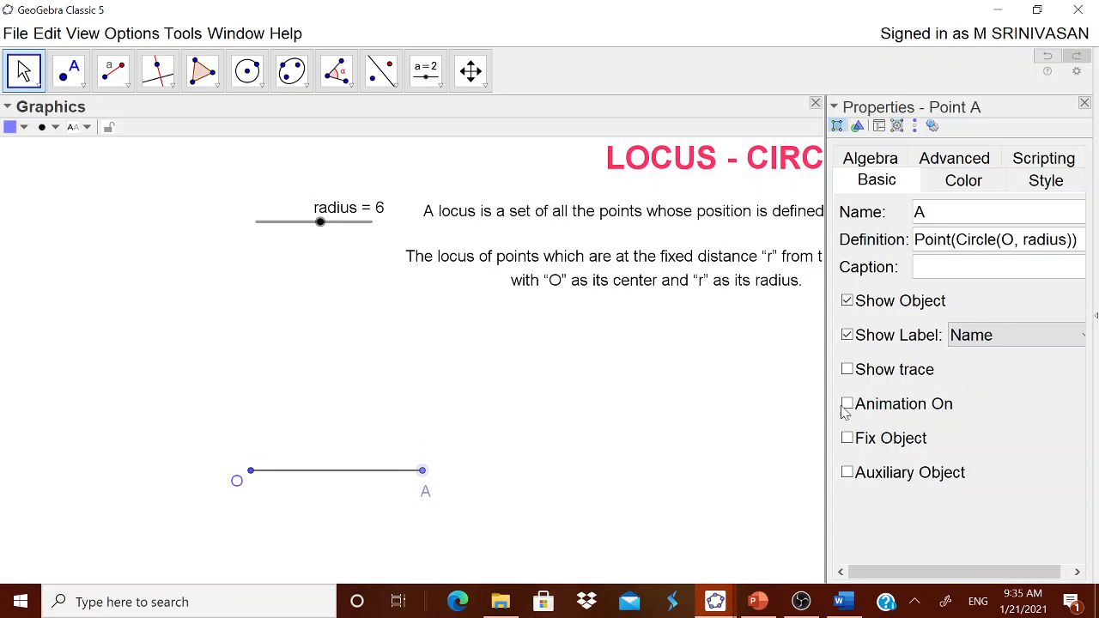
pyautogui.click(1046, 184)
pyautogui.moveTo(898, 238); pyautogui.dragTo(925, 234)
pyautogui.click(963, 179)
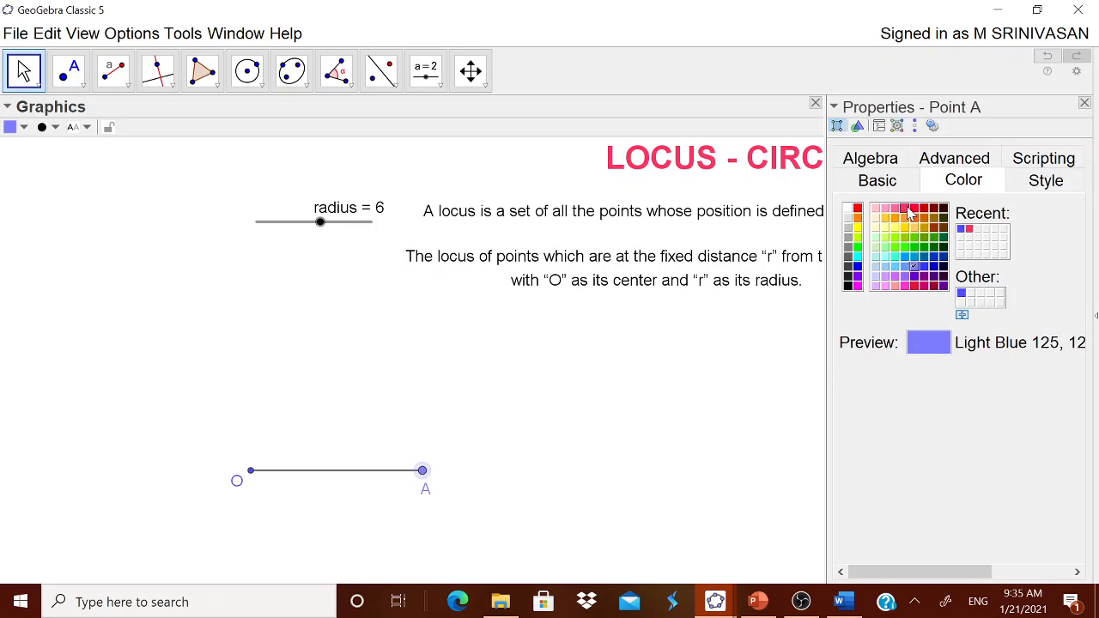
pyautogui.click(914, 208)
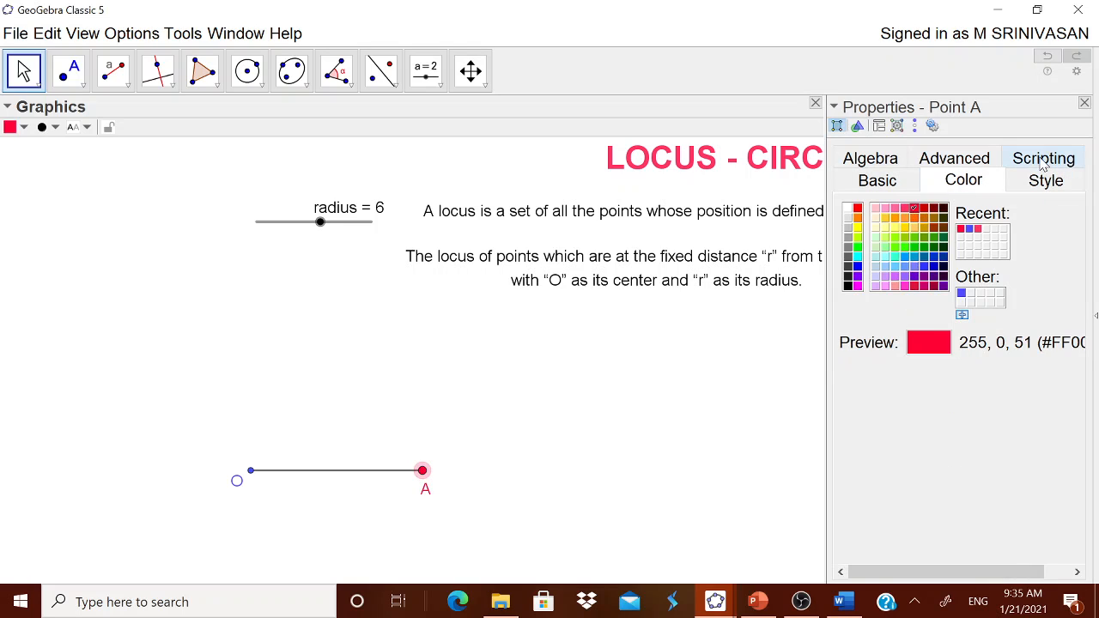
pyautogui.click(1084, 102)
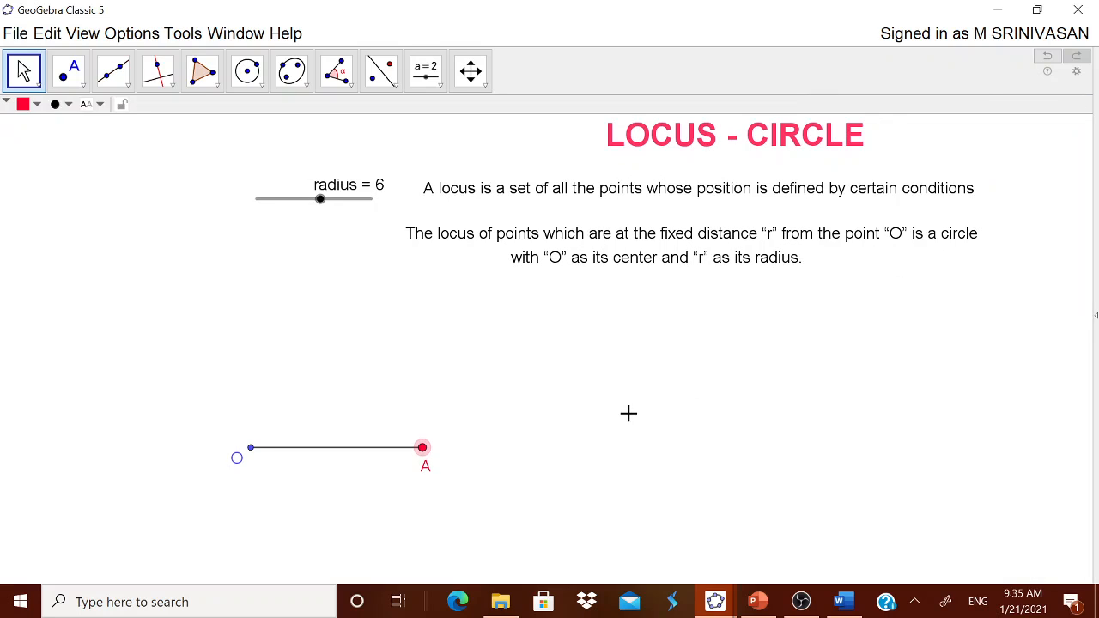
# - Shift segment OA a little to the left by moving its endpoint O
pyautogui.rightClick(426, 451)
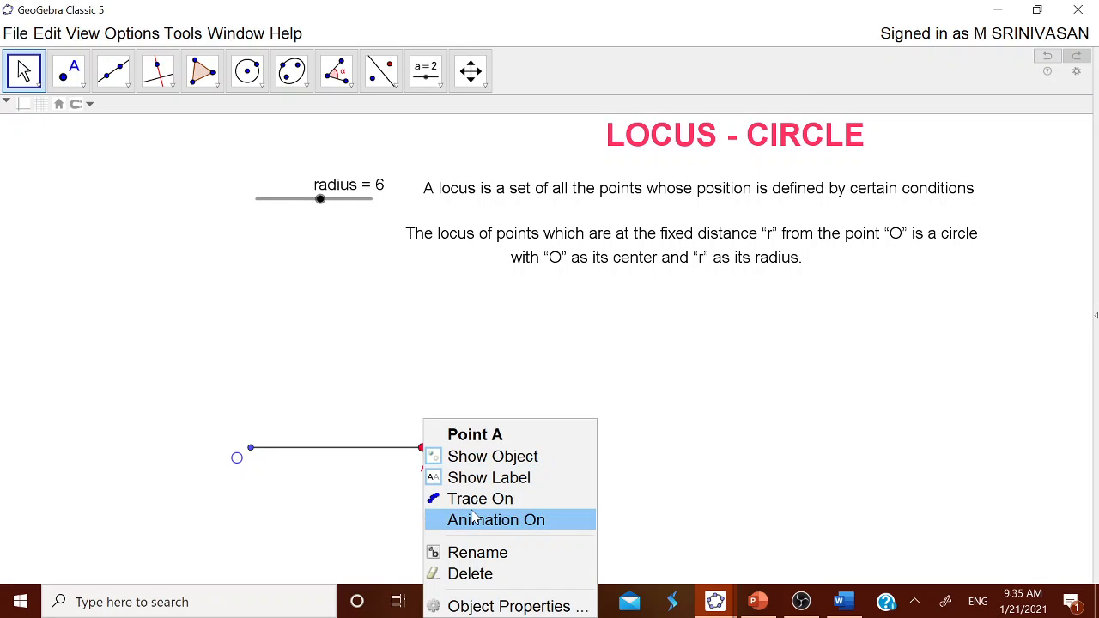
pyautogui.click(108, 230)
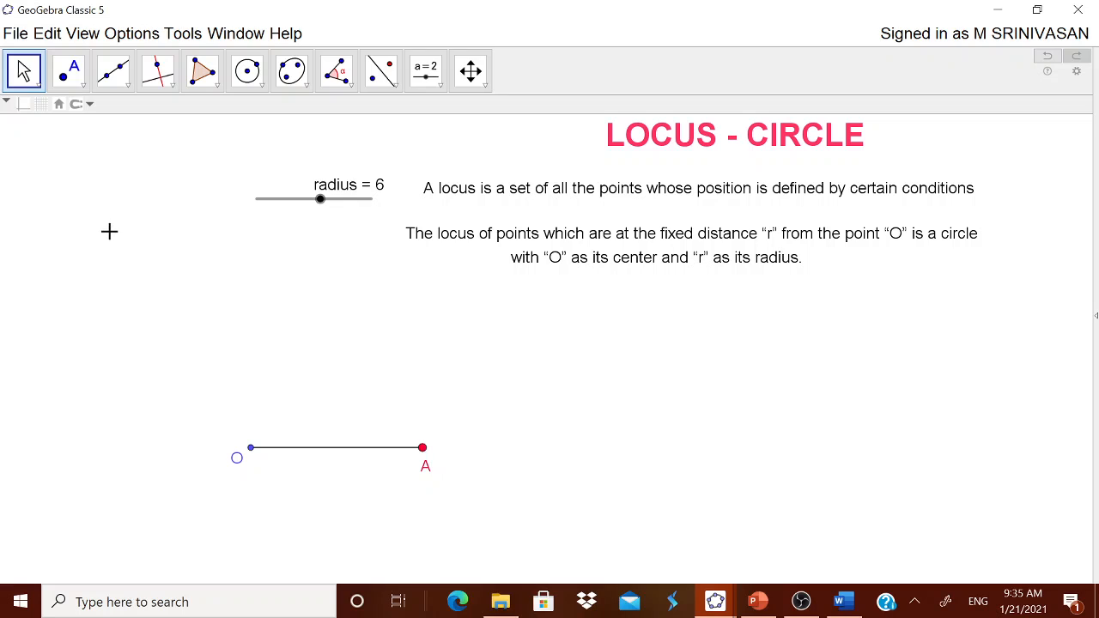
pyautogui.click(333, 448)
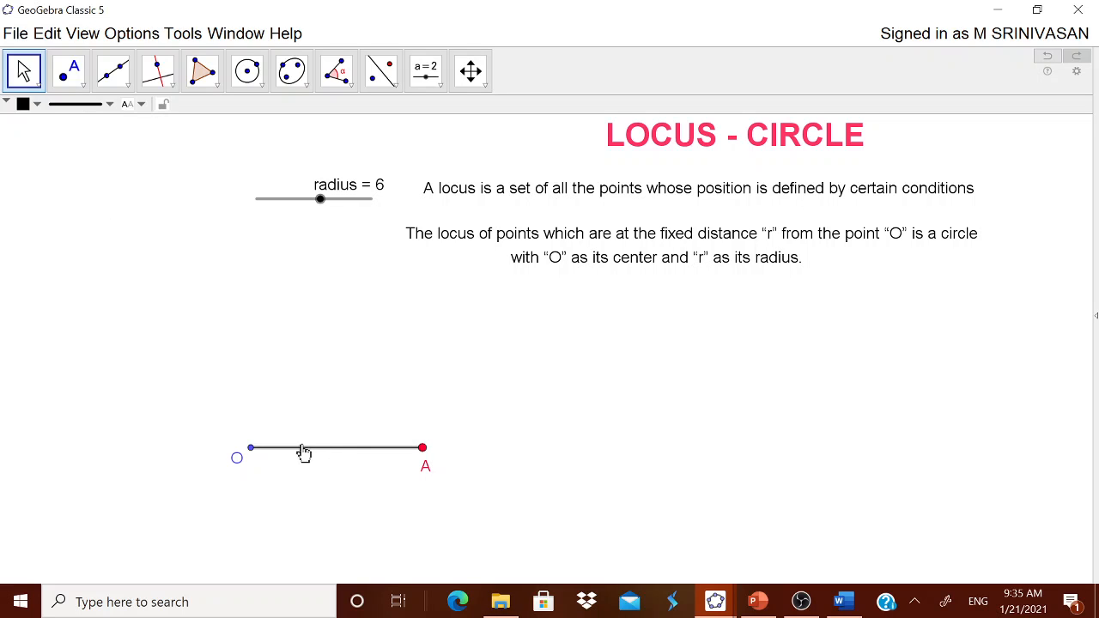
pyautogui.moveTo(252, 455); pyautogui.dragTo(206, 449)
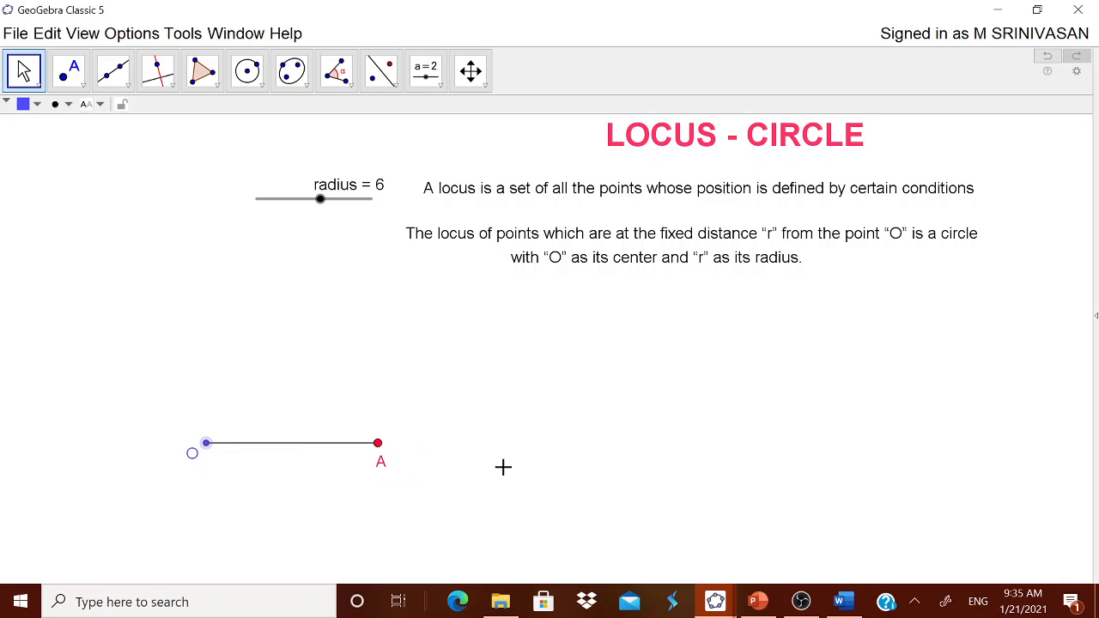
# - Switch to Word, copy the line "O is the center of the circle" and return to GeoGebra
pyautogui.click(844, 601)
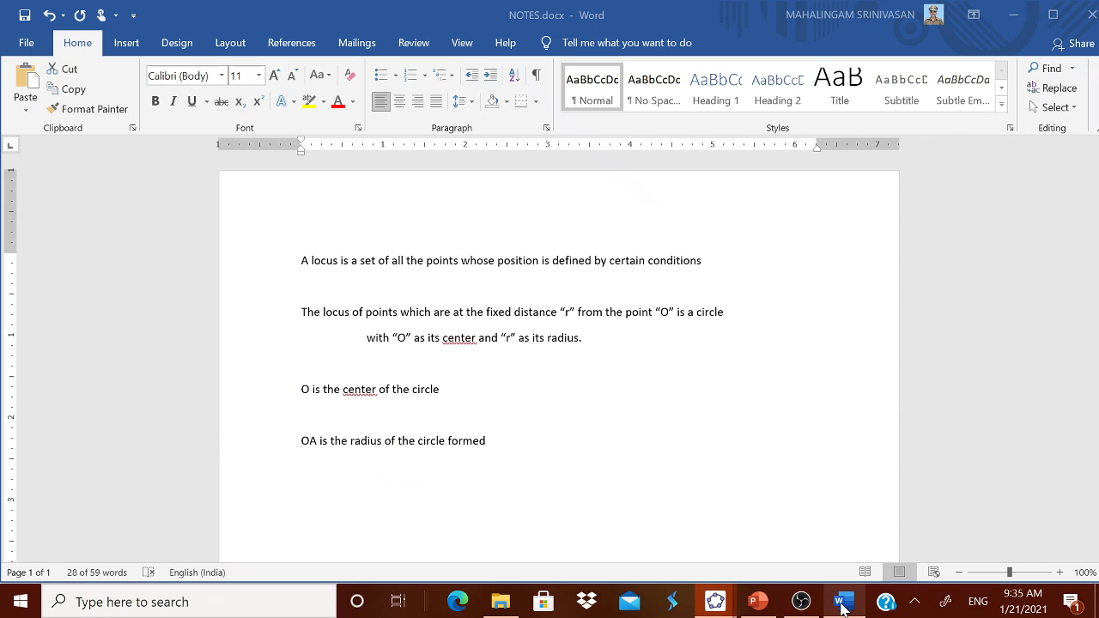
pyautogui.moveTo(302, 390); pyautogui.dragTo(462, 393)
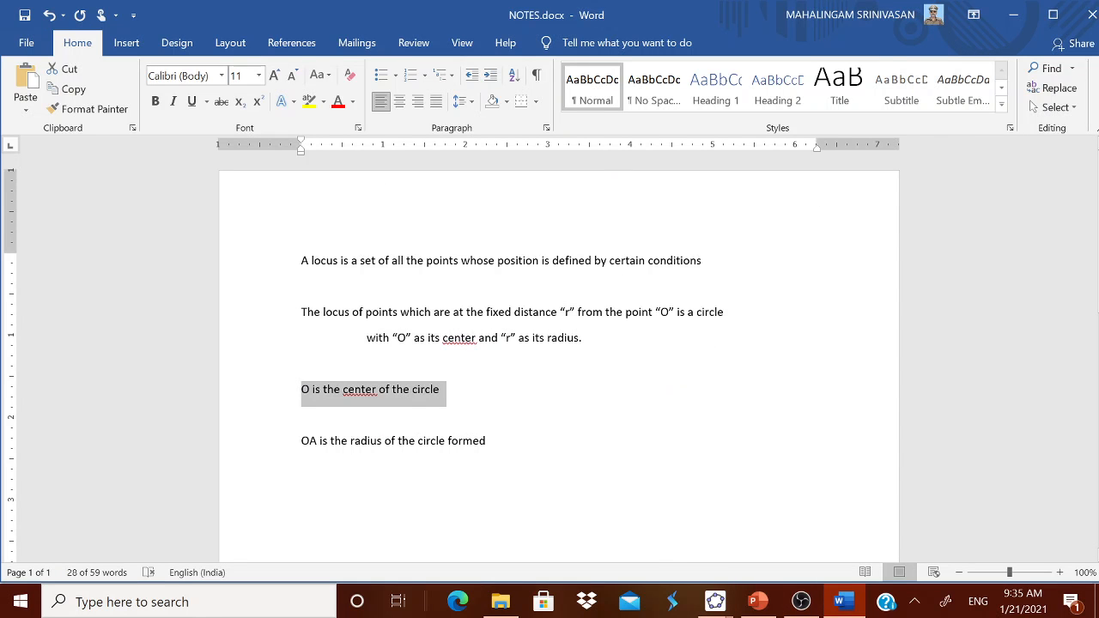
pyautogui.click(715, 599)
pyautogui.click(660, 558)
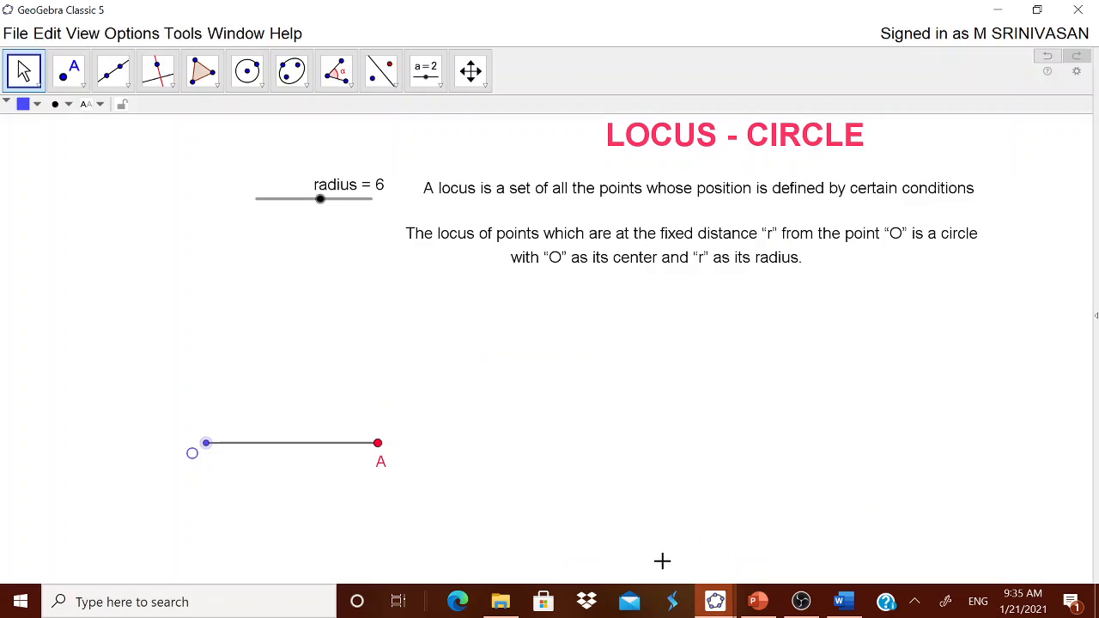
# - Turn on the trace of point A and move it counterclockwise around O to trace the circle
pyautogui.rightClick(380, 453)
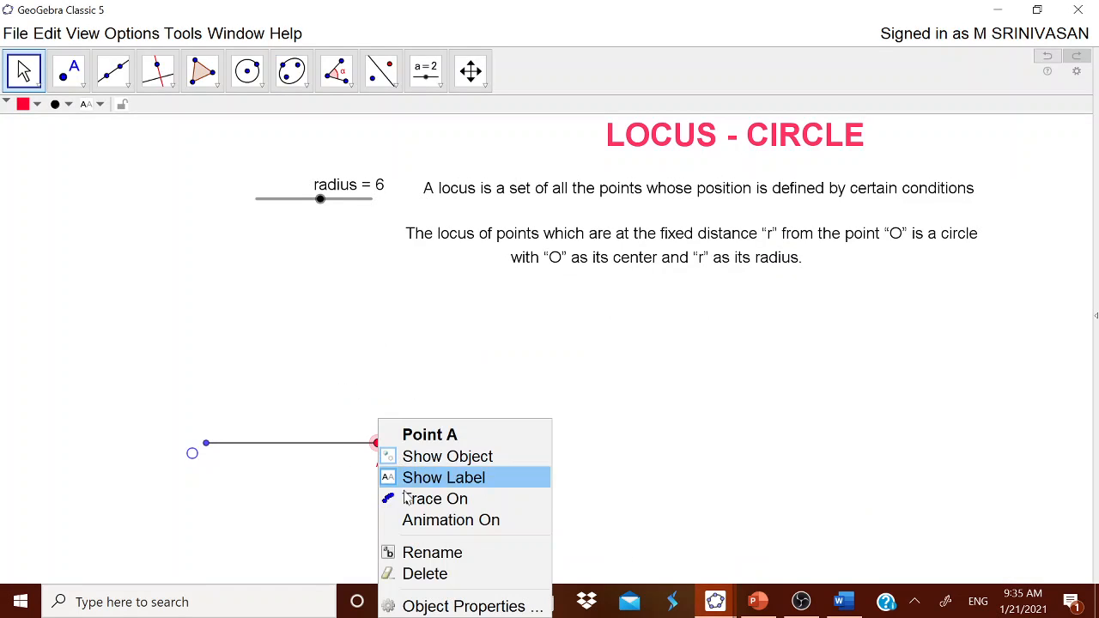
pyautogui.click(432, 499)
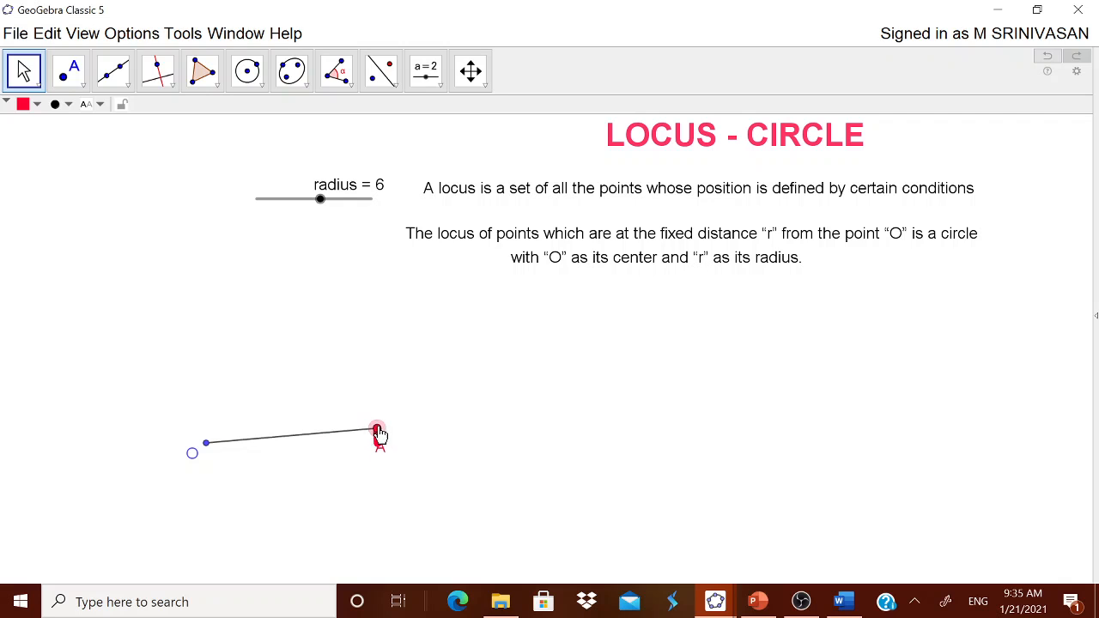
pyautogui.moveTo(379, 432)
pyautogui.mouseDown()
pyautogui.moveTo(348, 383)
pyautogui.moveTo(265, 355)
pyautogui.moveTo(163, 392)
pyautogui.moveTo(165, 527)
pyautogui.mouseUp()
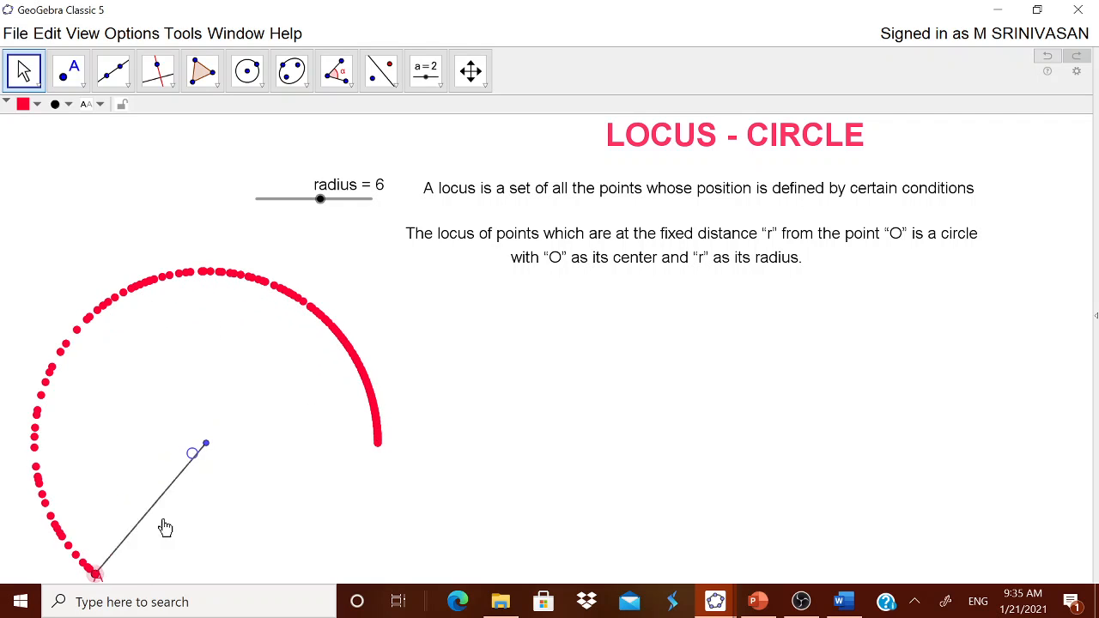